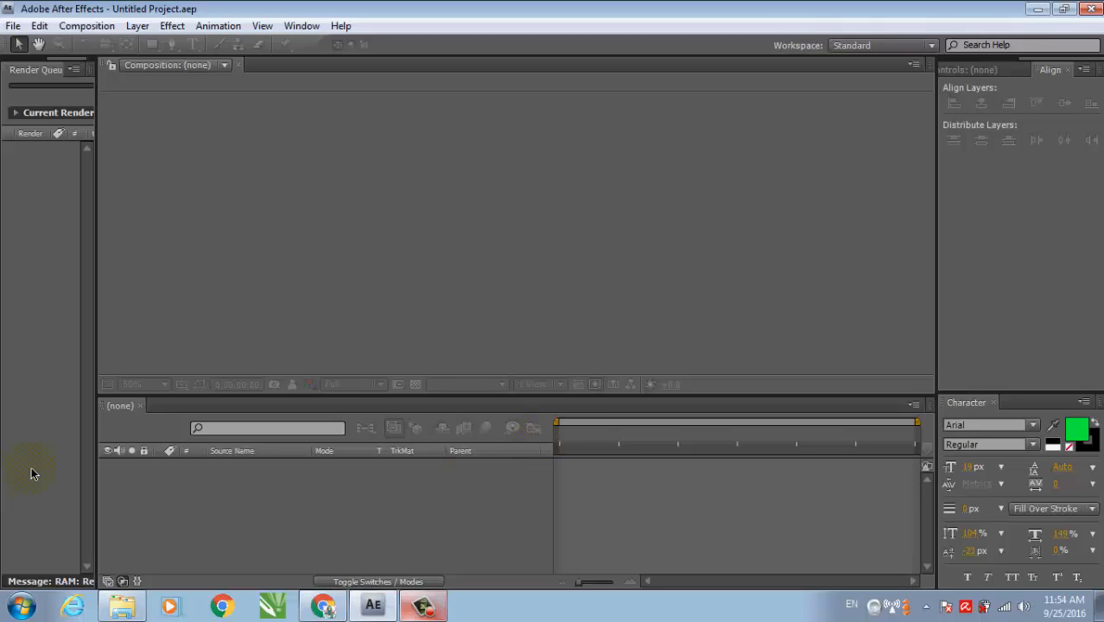
Import the video file "antoine daniel le alien" as footage from its folder inside FILM on drive D:.
{"action": "left_click", "coordinate": [13, 26]}
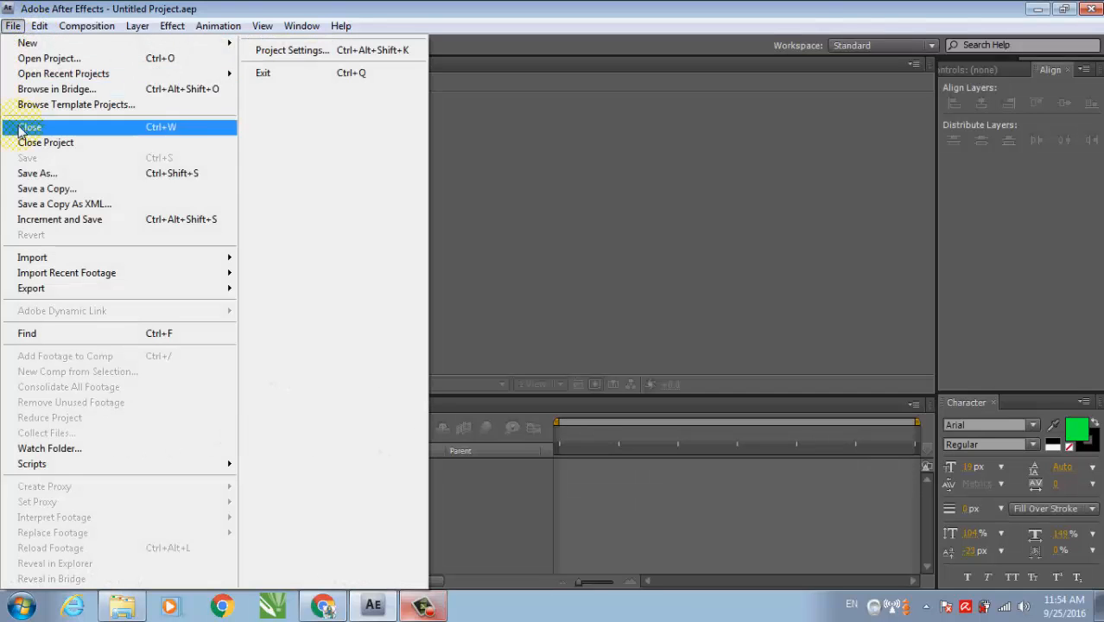
{"action": "mouse_move", "coordinate": [124, 260]}
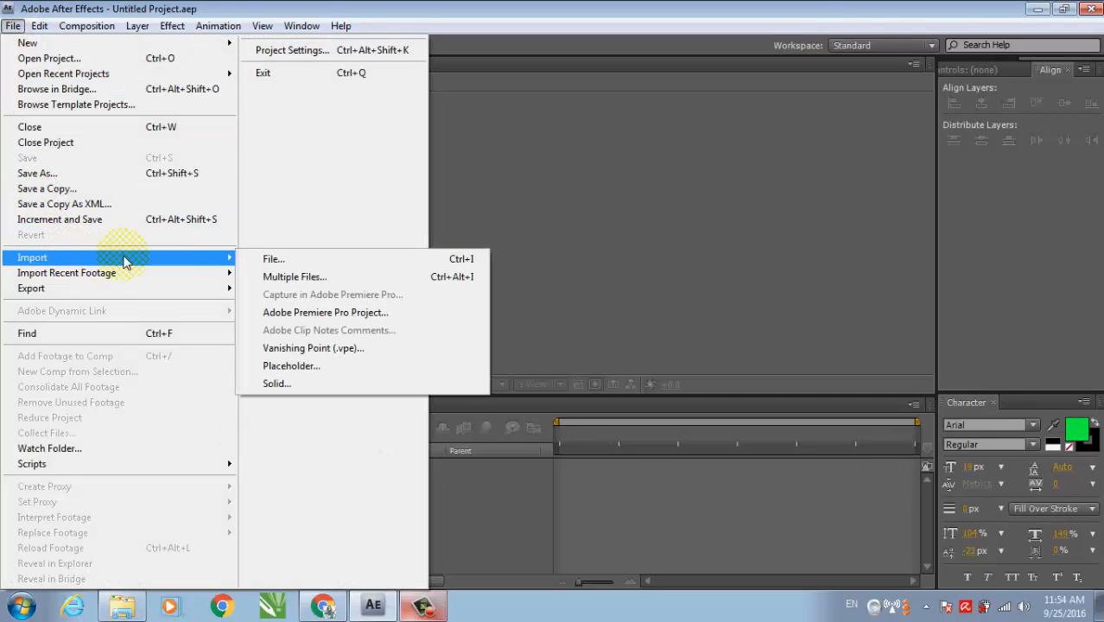
{"action": "left_click", "coordinate": [278, 262]}
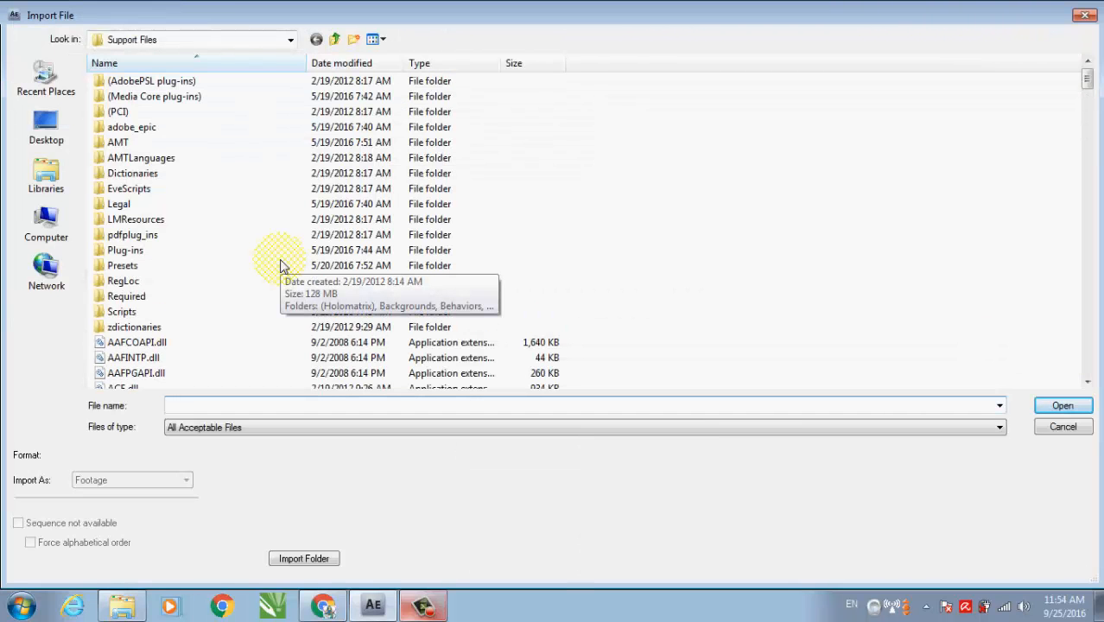
{"action": "left_click", "coordinate": [52, 229]}
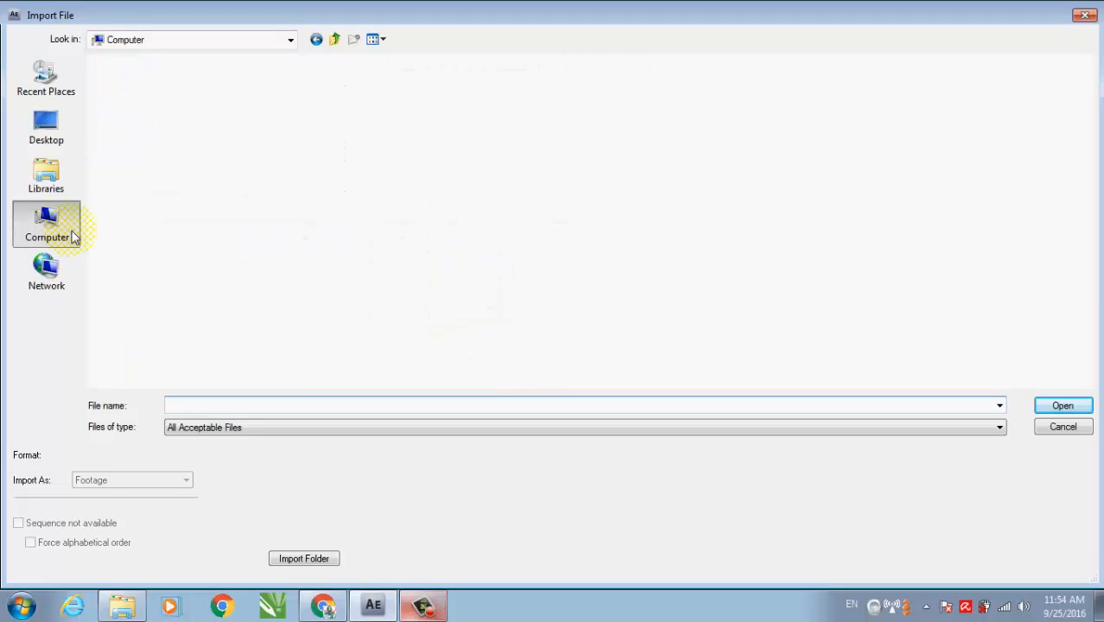
{"action": "double_click", "coordinate": [409, 91]}
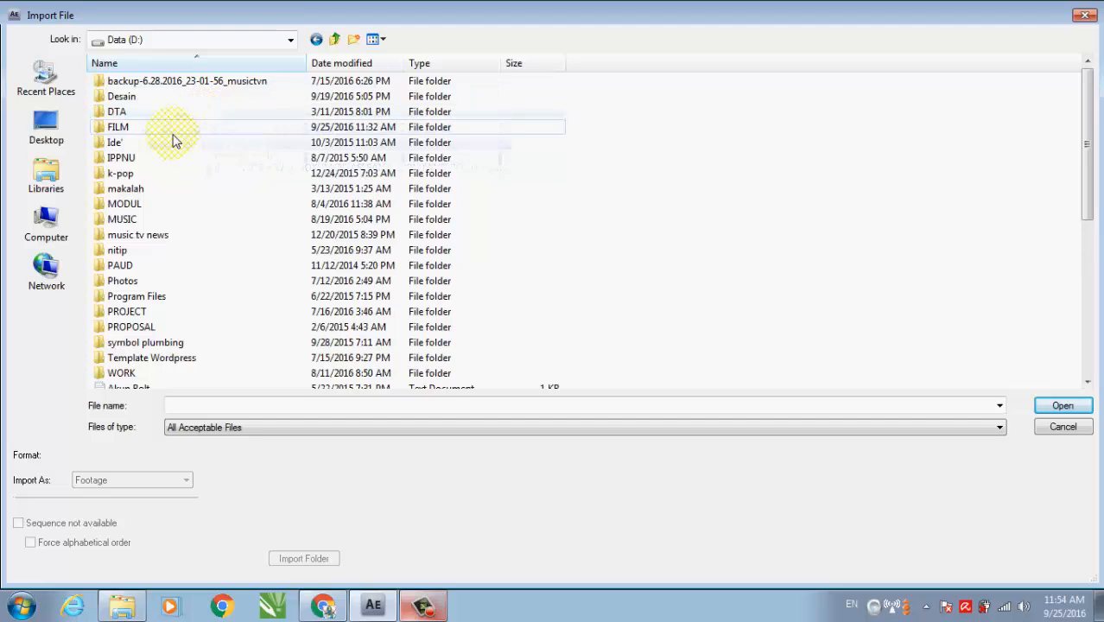
{"action": "double_click", "coordinate": [174, 134]}
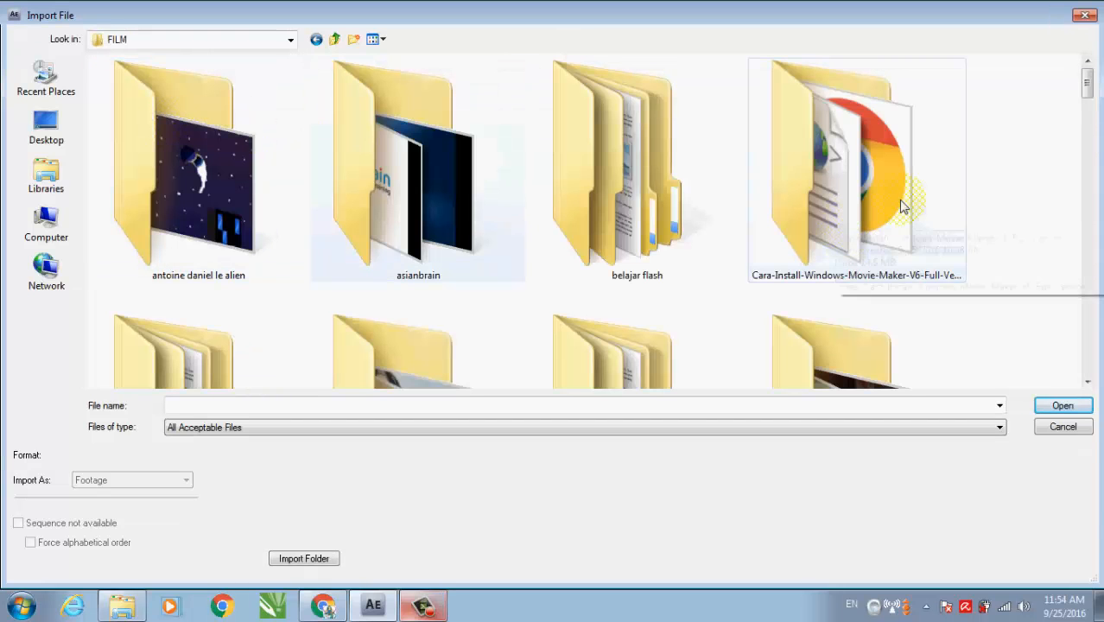
{"action": "left_click_drag", "start_coordinate": [1087, 80], "coordinate": [1000, 86]}
{"action": "double_click", "coordinate": [246, 156]}
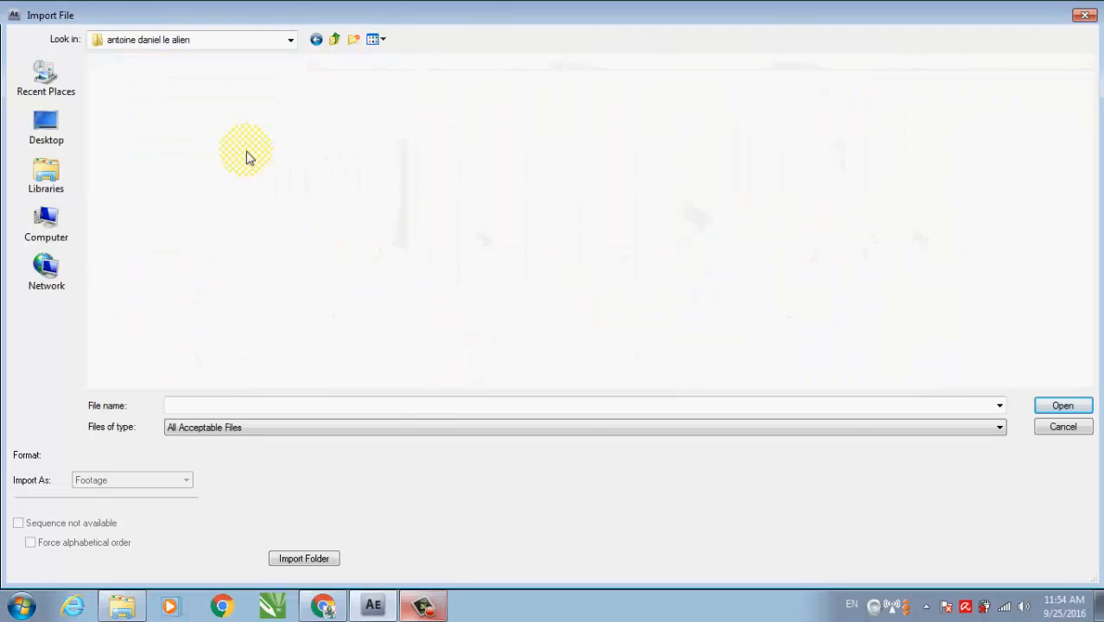
{"action": "left_click", "coordinate": [142, 158]}
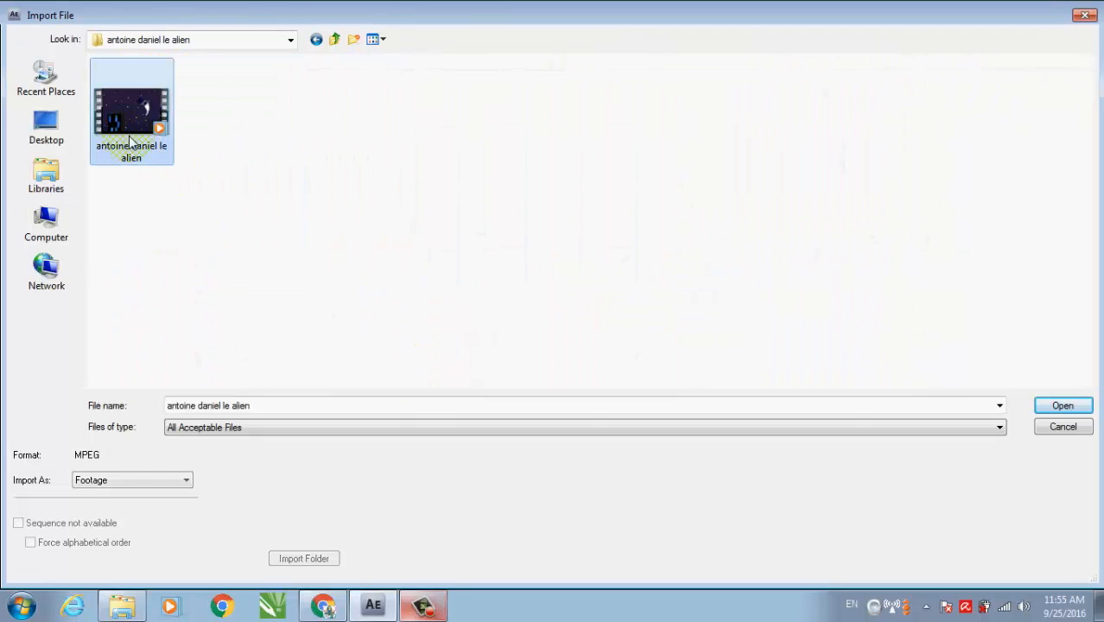
{"action": "left_click", "coordinate": [1063, 406]}
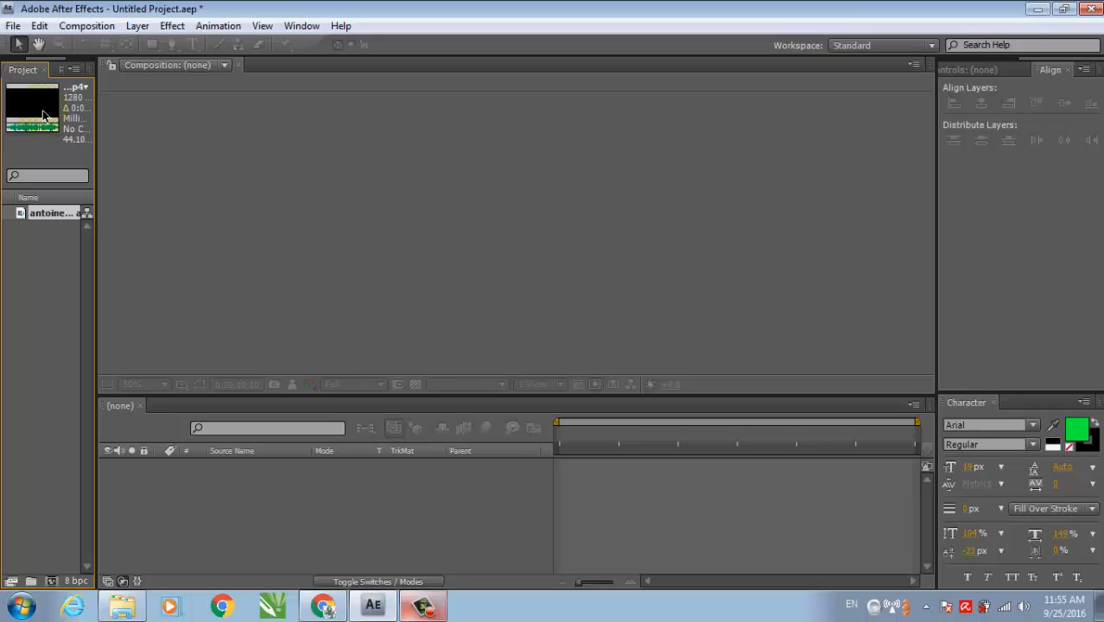
Create a composition from the imported clip and widen the project panel.
{"action": "left_click_drag", "start_coordinate": [39, 111], "coordinate": [197, 437]}
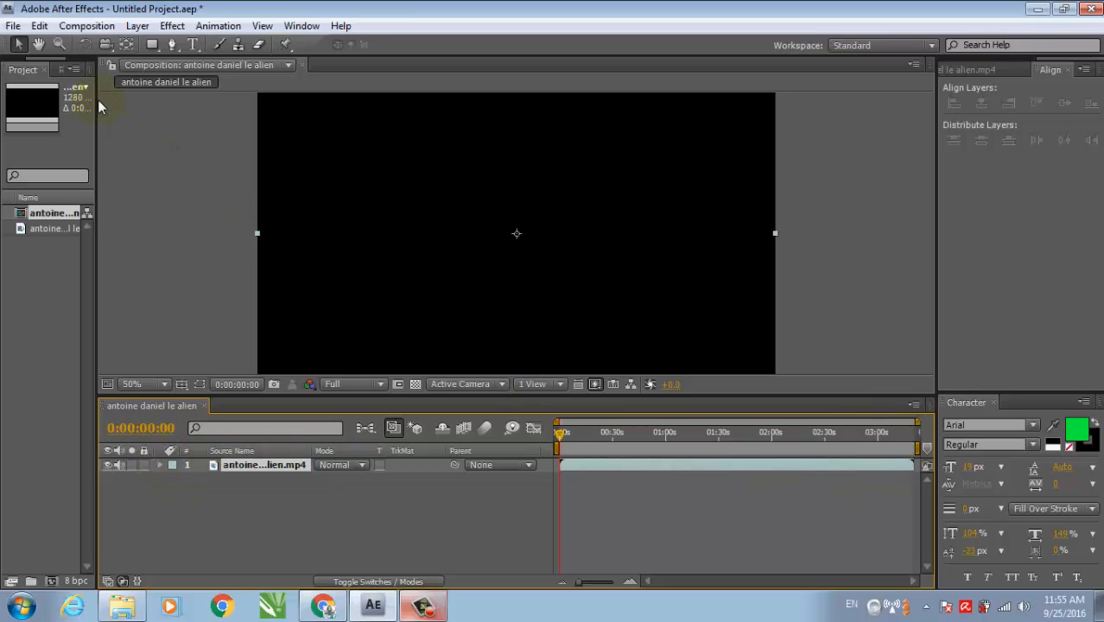
{"action": "left_click_drag", "start_coordinate": [109, 106], "coordinate": [209, 126]}
Preview the composition and set the current time to 0:01:16:01, leaving the video layer deselected.
{"action": "left_click", "coordinate": [14, 71]}
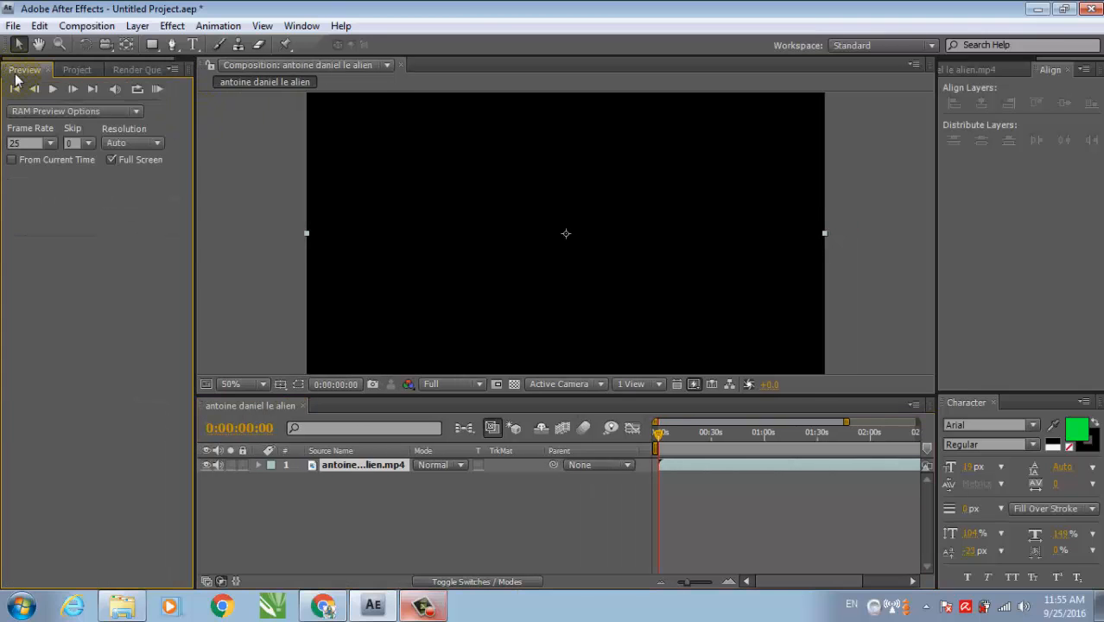
{"action": "left_click", "coordinate": [53, 90]}
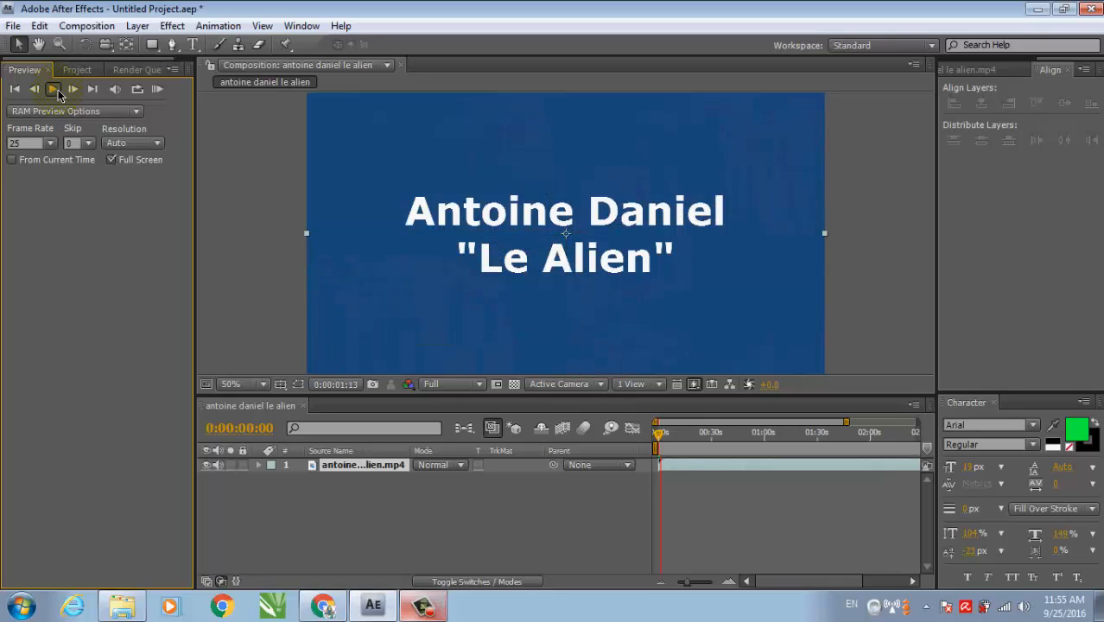
{"action": "left_click", "coordinate": [660, 435]}
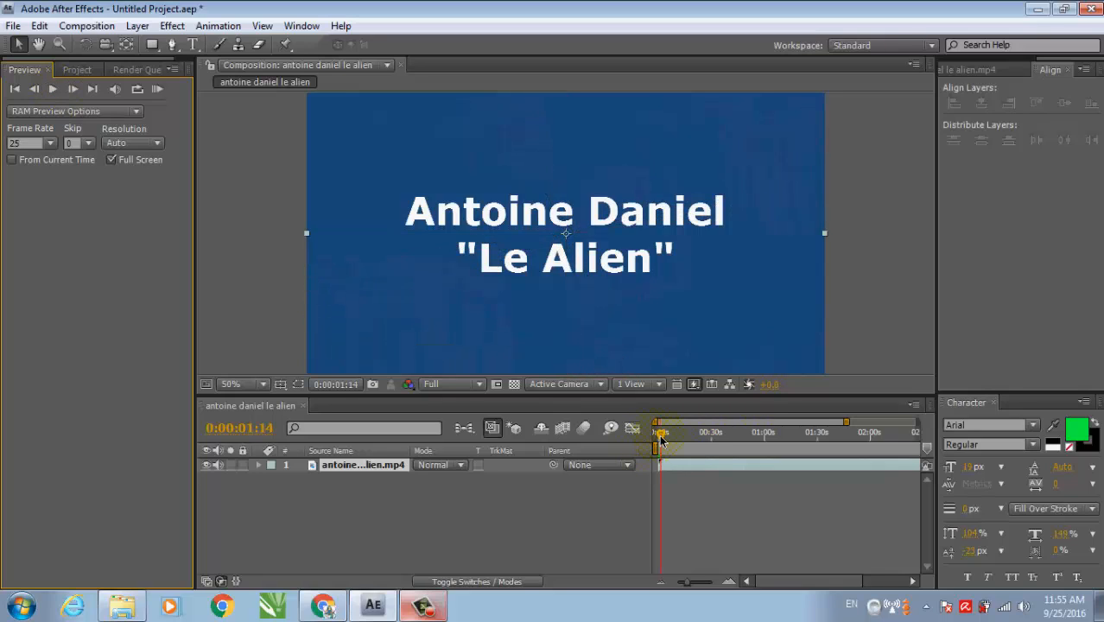
{"action": "left_click_drag", "start_coordinate": [660, 434], "coordinate": [668, 435]}
{"action": "left_click", "coordinate": [710, 441]}
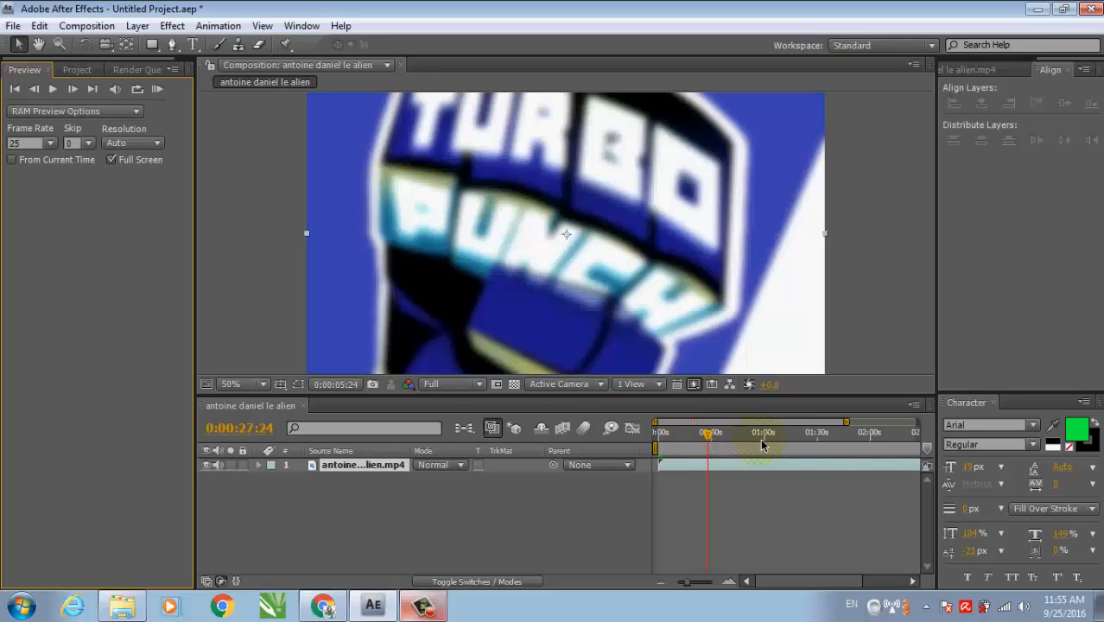
{"action": "left_click_drag", "start_coordinate": [801, 436], "coordinate": [788, 439]}
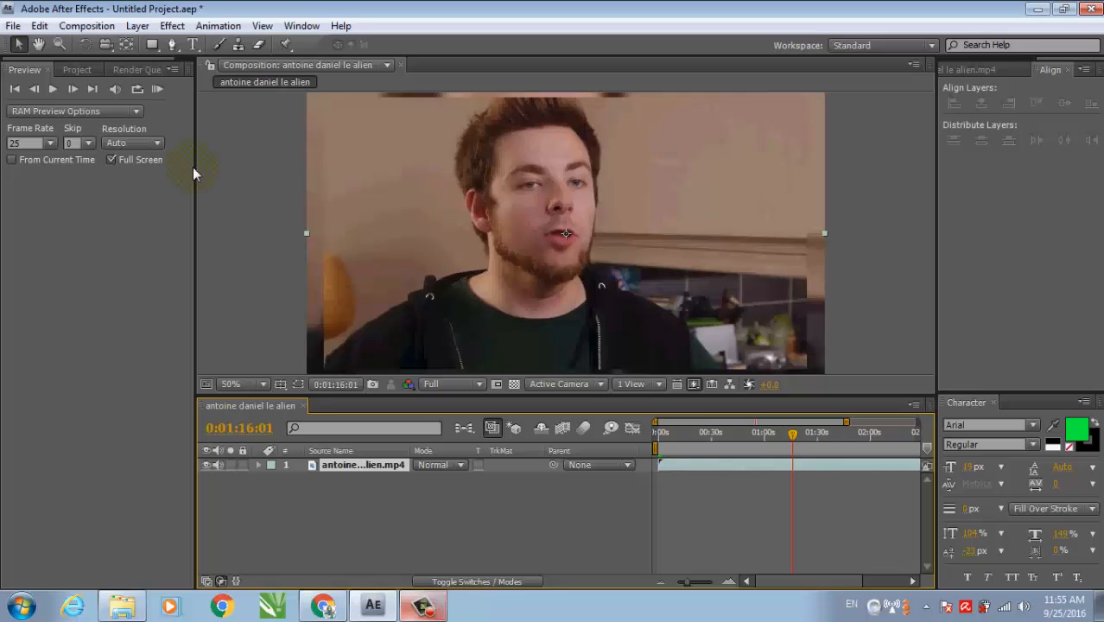
{"action": "left_click_drag", "start_coordinate": [196, 173], "coordinate": [177, 177]}
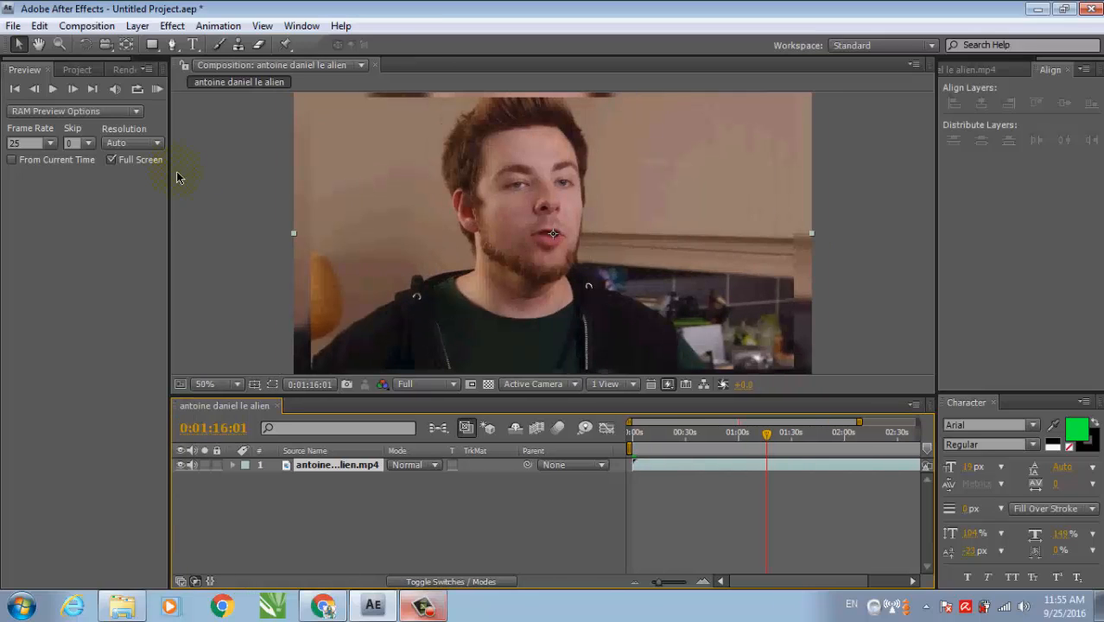
{"action": "left_click", "coordinate": [838, 298]}
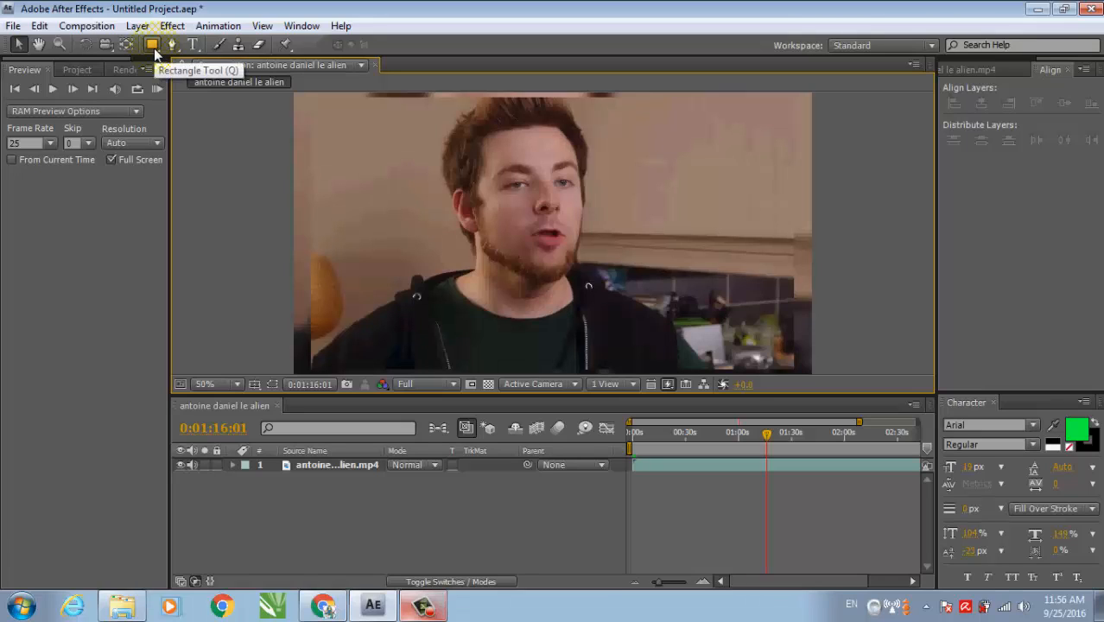
{"action": "left_click", "coordinate": [154, 50]}
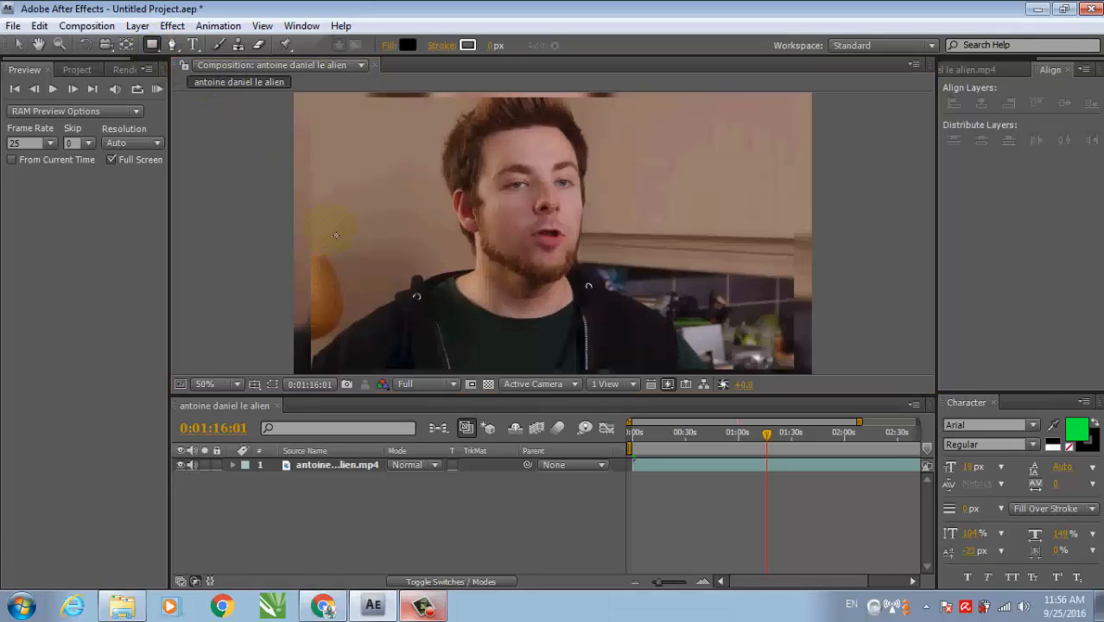
{"action": "mouse_move", "coordinate": [316, 321]}
{"action": "left_mouse_down"}
{"action": "mouse_move", "coordinate": [323, 334]}
{"action": "mouse_move", "coordinate": [324, 299]}
{"action": "mouse_move", "coordinate": [334, 322]}
{"action": "mouse_move", "coordinate": [369, 314]}
{"action": "mouse_move", "coordinate": [802, 345]}
{"action": "left_mouse_up"}
{"action": "key", "text": "ctrl+z"}
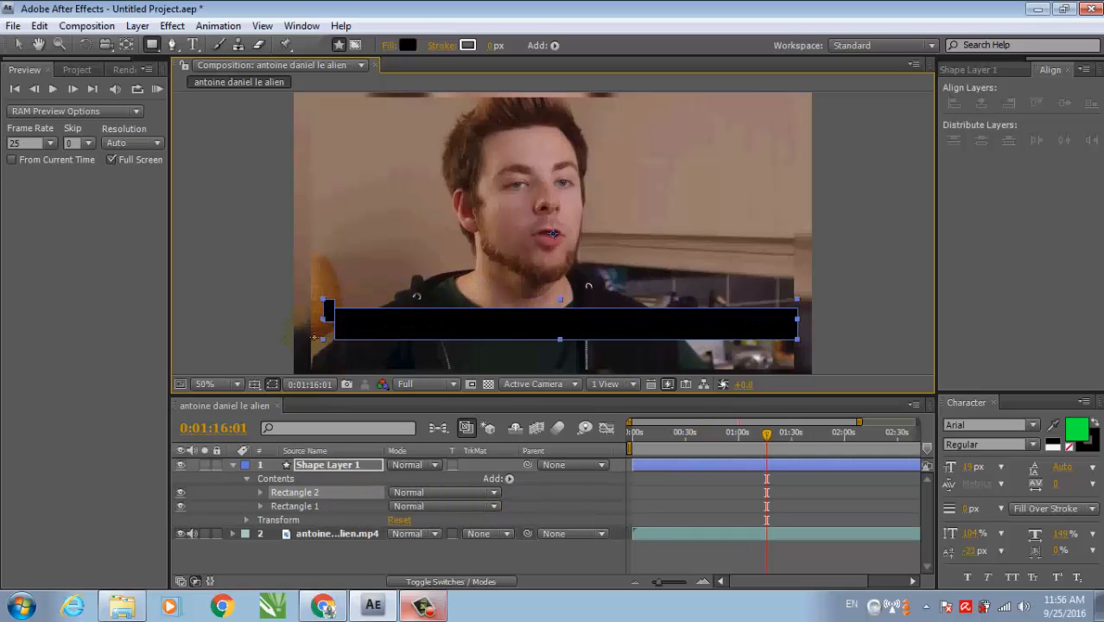
{"action": "left_click", "coordinate": [18, 44]}
{"action": "left_click", "coordinate": [265, 258]}
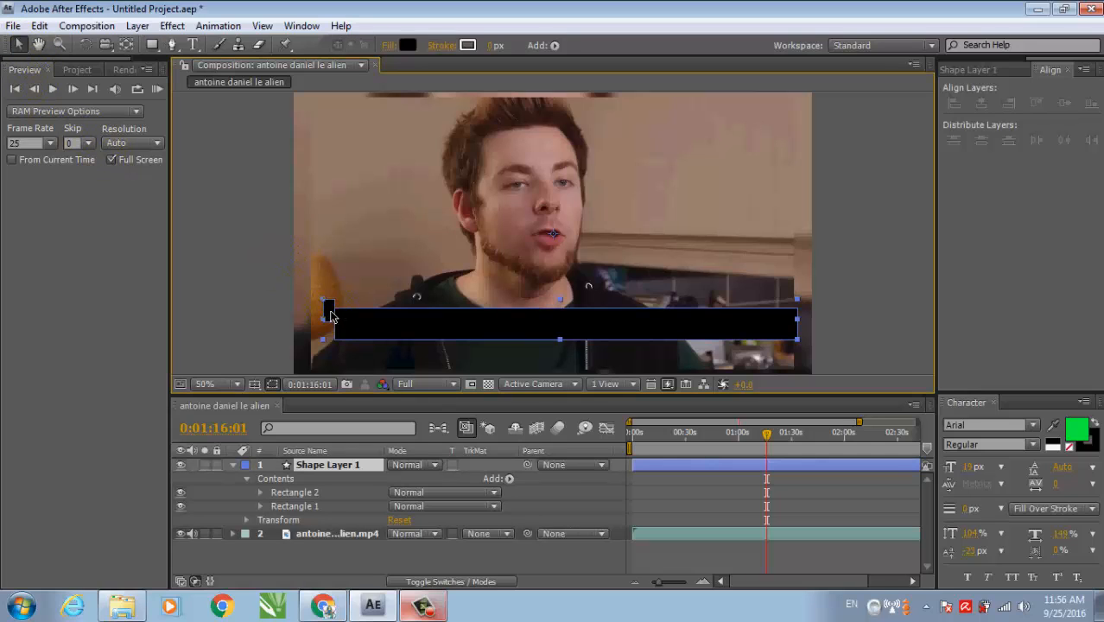
{"action": "left_click", "coordinate": [329, 313]}
{"action": "key", "text": "Delete"}
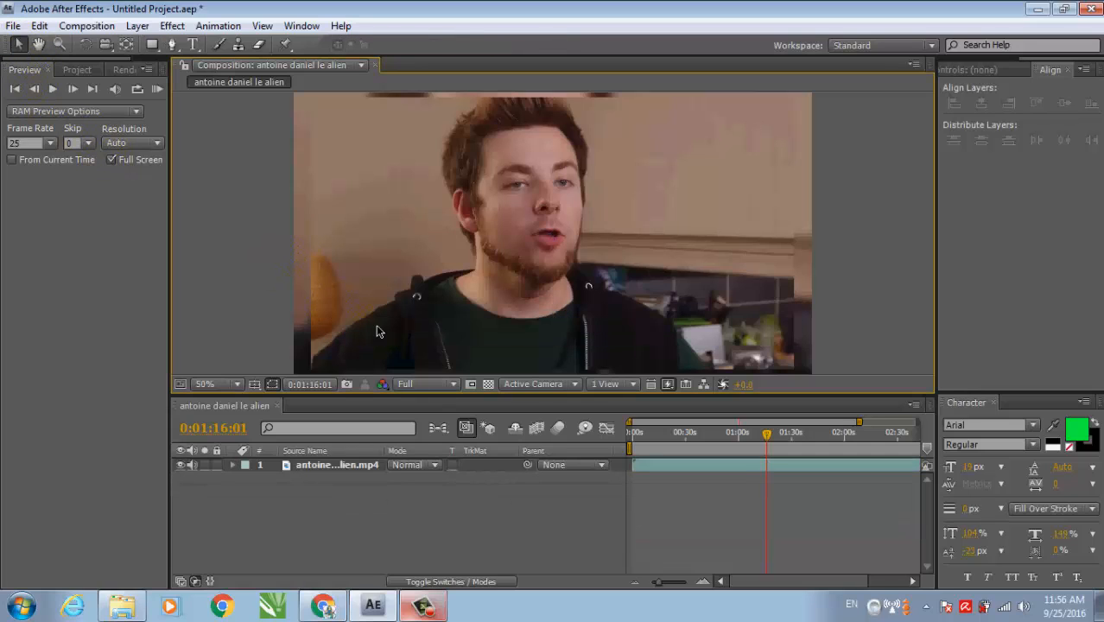
Draw a black rectangle on a new shape layer across the lower part of the video frame.
{"action": "left_click", "coordinate": [152, 44]}
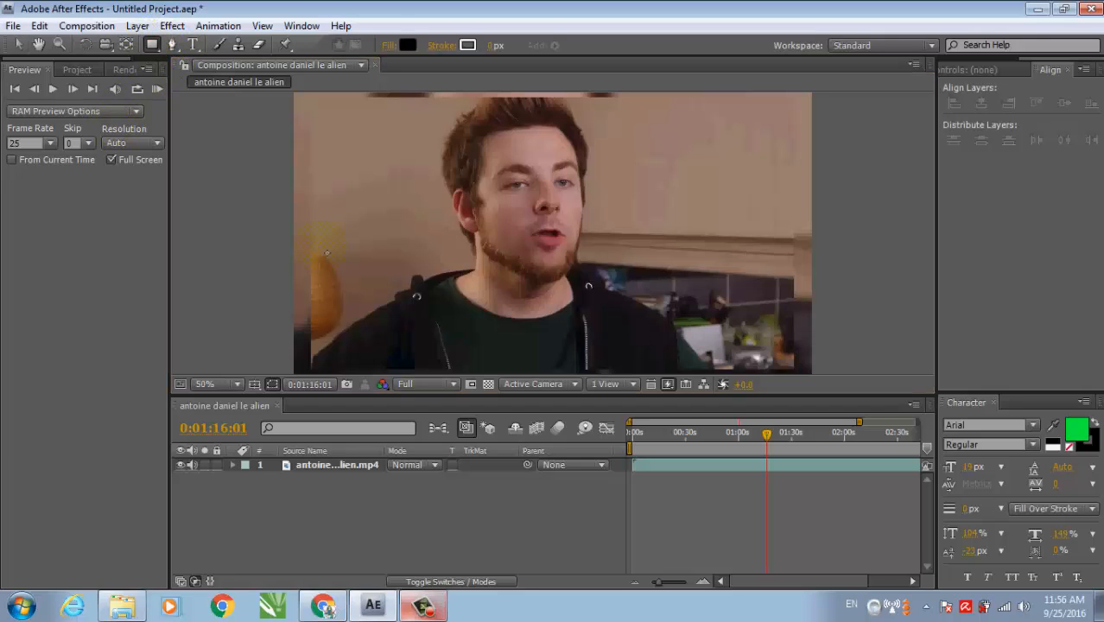
{"action": "left_click_drag", "start_coordinate": [315, 294], "coordinate": [819, 383]}
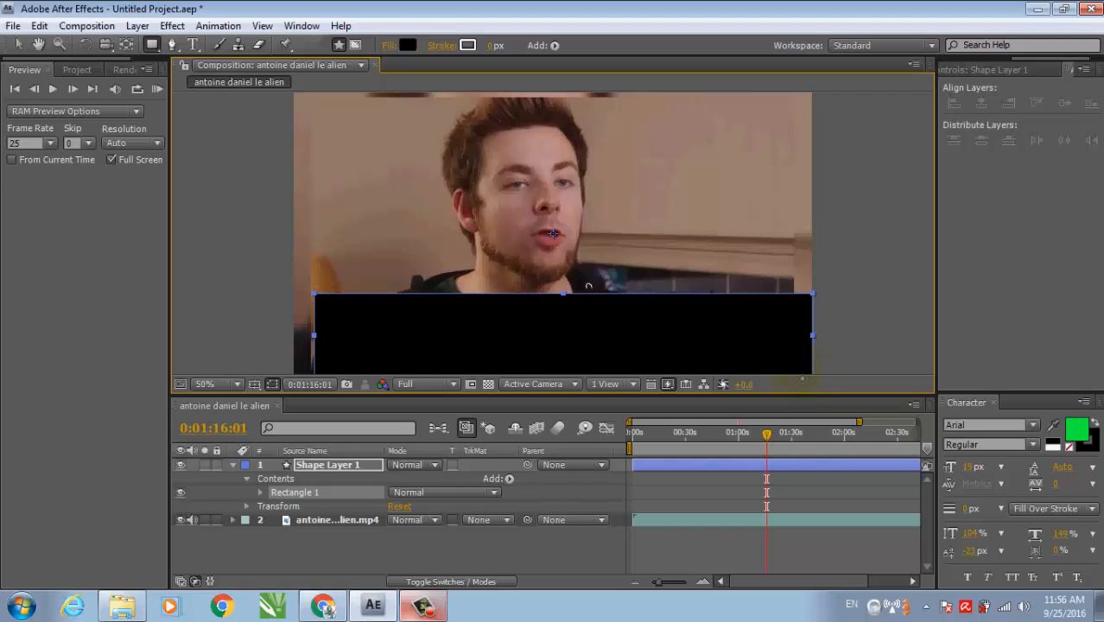
{"action": "left_click_drag", "start_coordinate": [318, 340], "coordinate": [313, 341]}
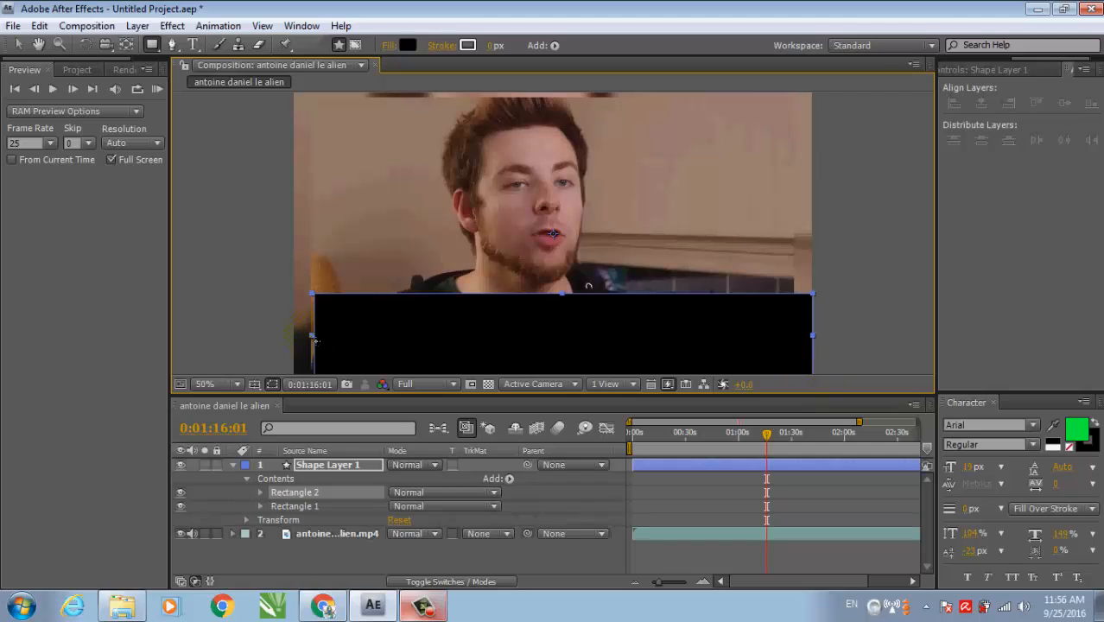
{"action": "key", "text": "ctrl+z"}
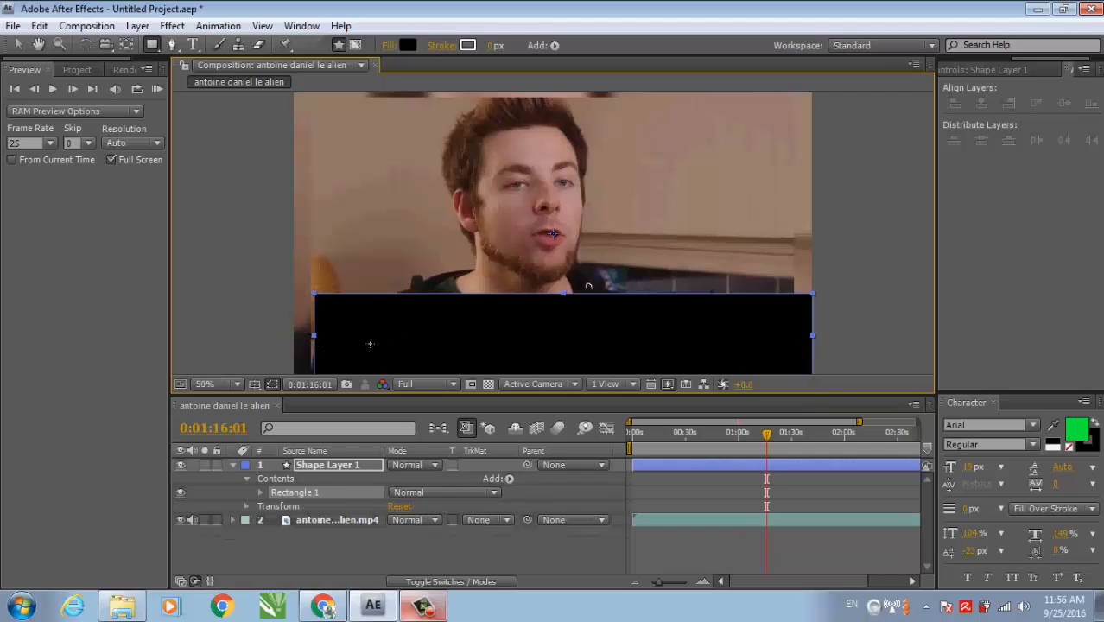
Extend the black rectangle past the frame's left edge and lower it to form a subtitle band, then deselect it.
{"action": "left_click", "coordinate": [18, 45]}
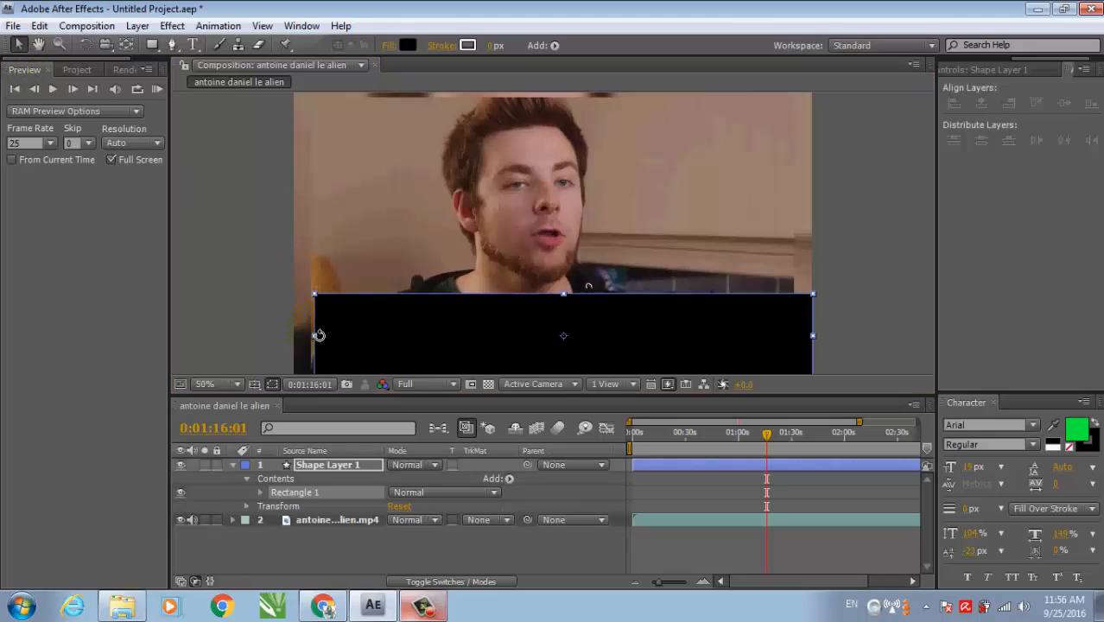
{"action": "left_click_drag", "start_coordinate": [313, 336], "coordinate": [299, 340]}
{"action": "left_click_drag", "start_coordinate": [611, 335], "coordinate": [594, 336]}
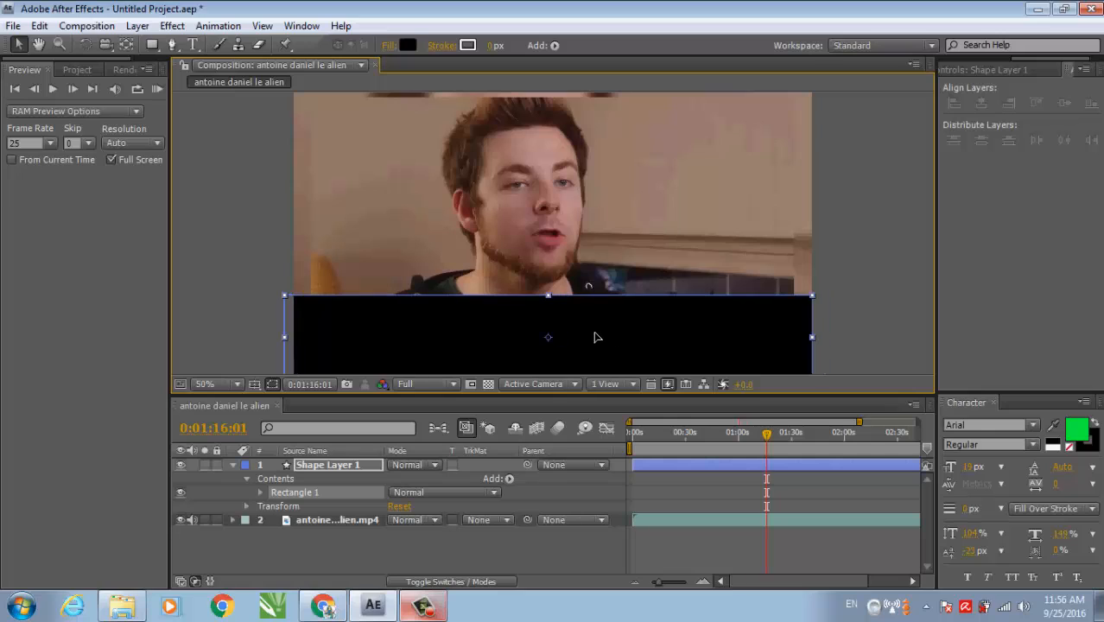
{"action": "left_click_drag", "start_coordinate": [550, 306], "coordinate": [551, 331]}
{"action": "left_click", "coordinate": [242, 244]}
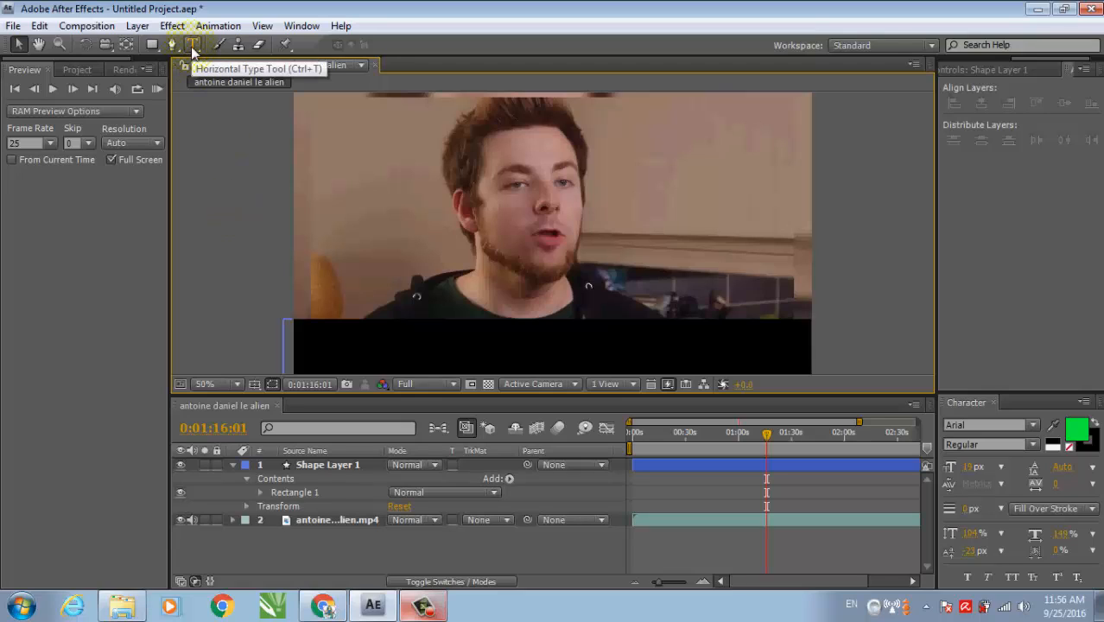
Add a horizontal text layer on the black band reading "Kenapa kamu pergi kemarin, padahal saya datang ke rumah".
{"action": "left_click", "coordinate": [192, 45]}
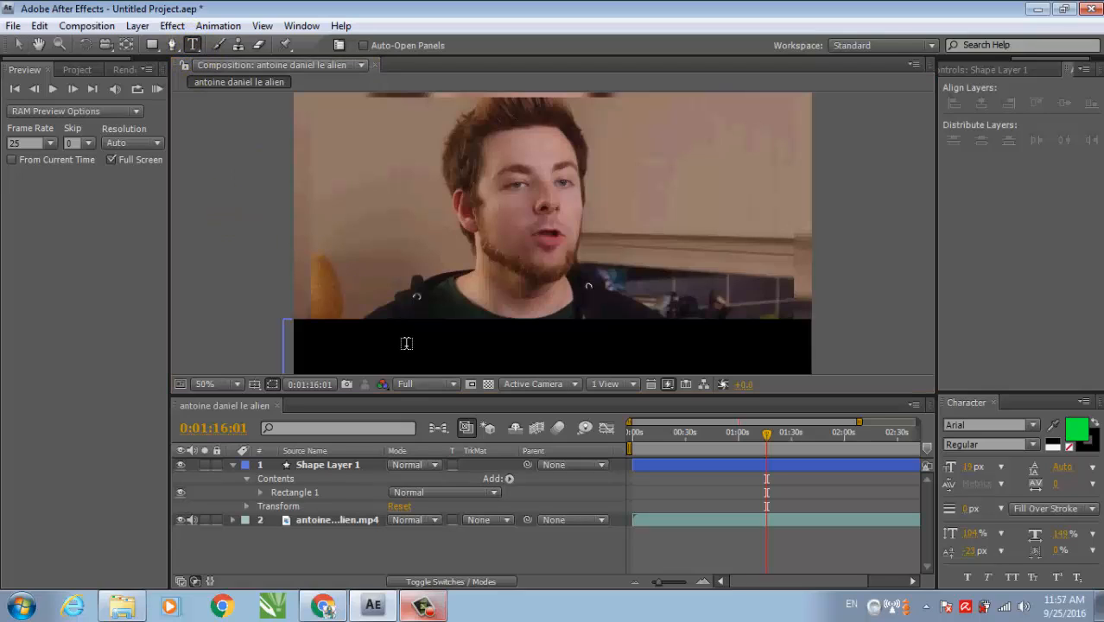
{"action": "left_click", "coordinate": [474, 352]}
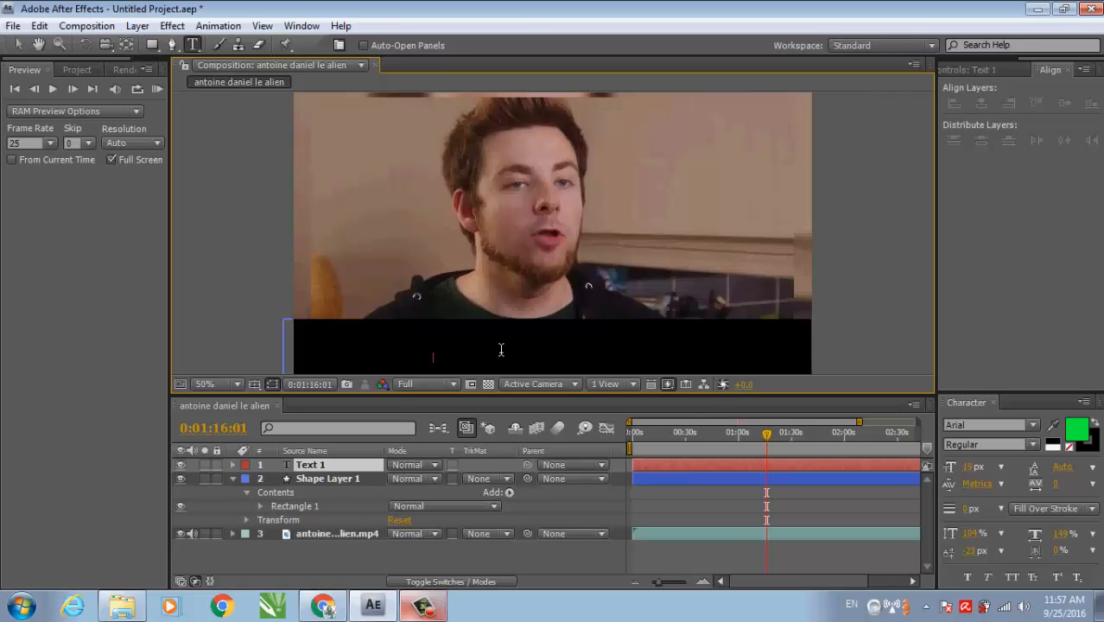
{"action": "type", "text": "Kena"}
{"action": "type", "text": "pa kamu perg"}
{"action": "type", "text": "i"}
{"action": "type", "text": " kemar"}
{"action": "type", "text": "in"}
{"action": "type", "text": "?"}
{"action": "type", "text": "padahal saya "}
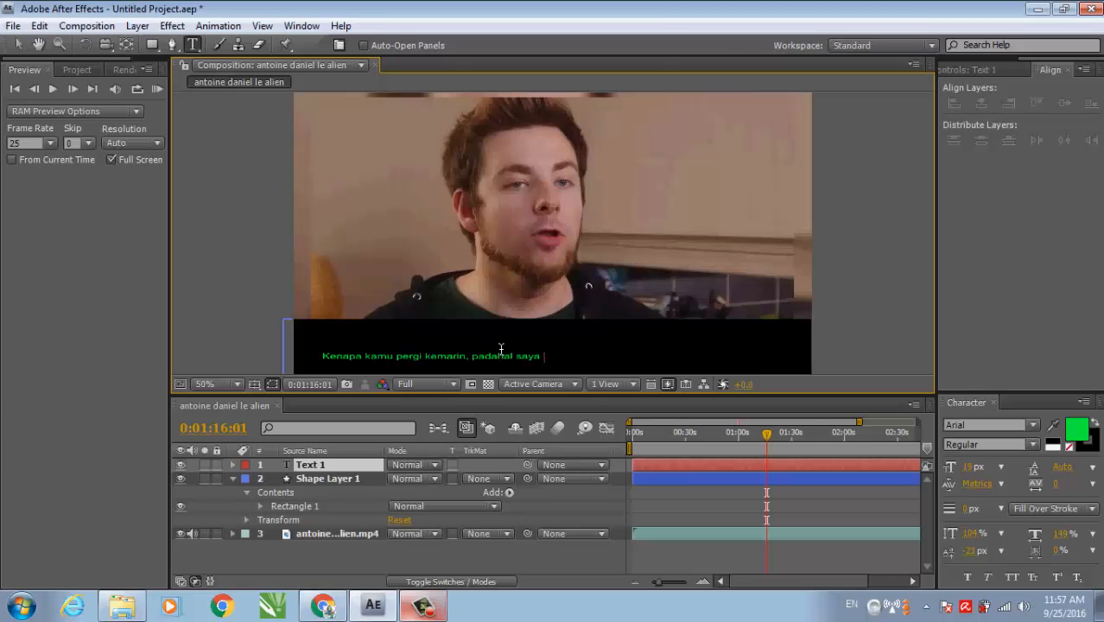
{"action": "type", "text": "datang "}
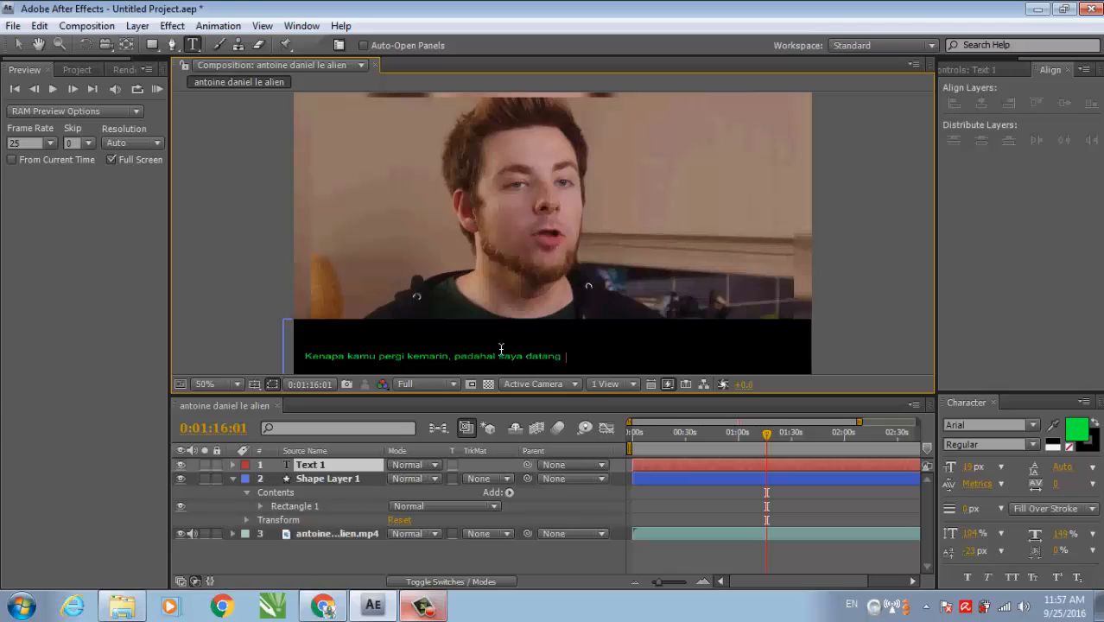
{"action": "type", "text": "krumah"}
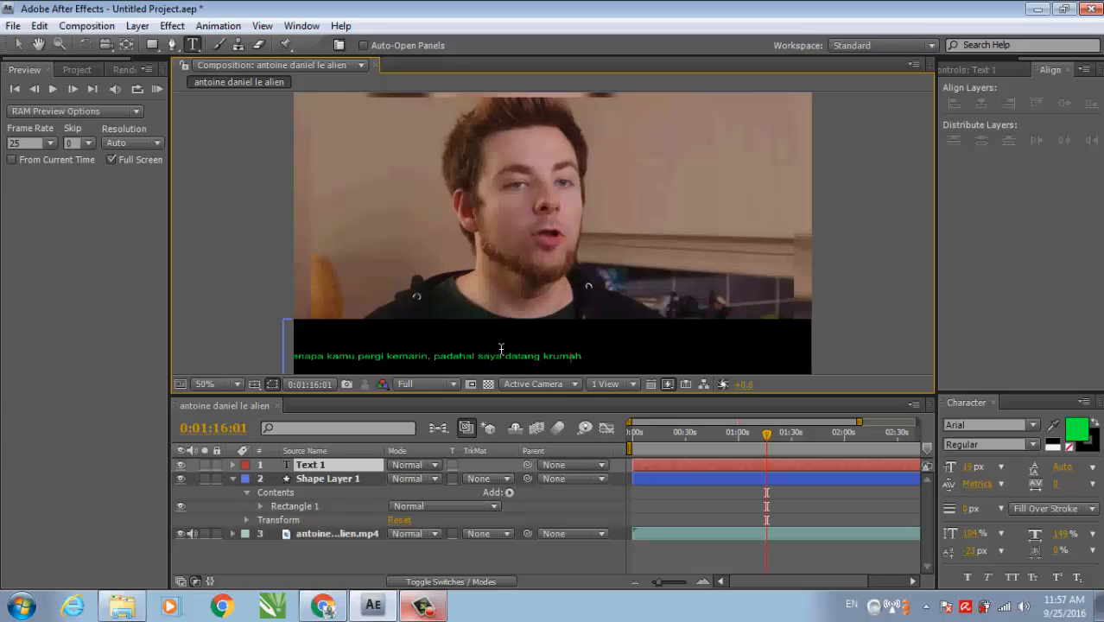
{"action": "key", "text": "BackSpace"}
{"action": "key", "text": "BackSpace"}
{"action": "key", "text": "BackSpace"}
{"action": "key", "text": "BackSpace"}
{"action": "key", "text": "BackSpace"}
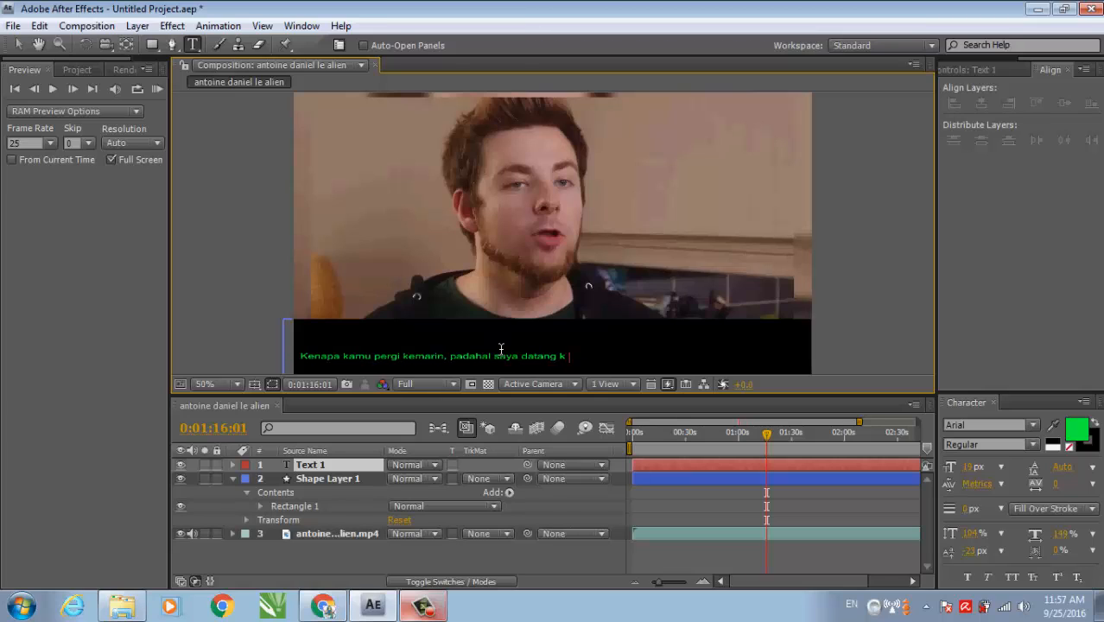
{"action": "key", "text": "BackSpace"}
{"action": "type", "text": "e rumah"}
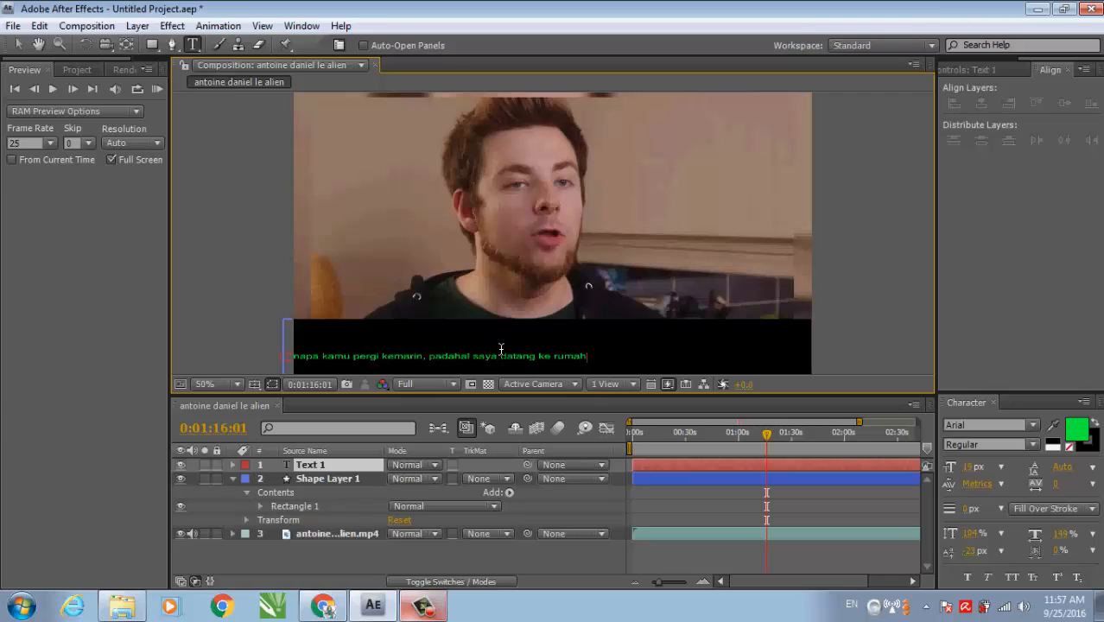
Finish the subtitle's last word as "rumahmu" and change the fill color of the whole text to white.
{"action": "type", "text": "mu"}
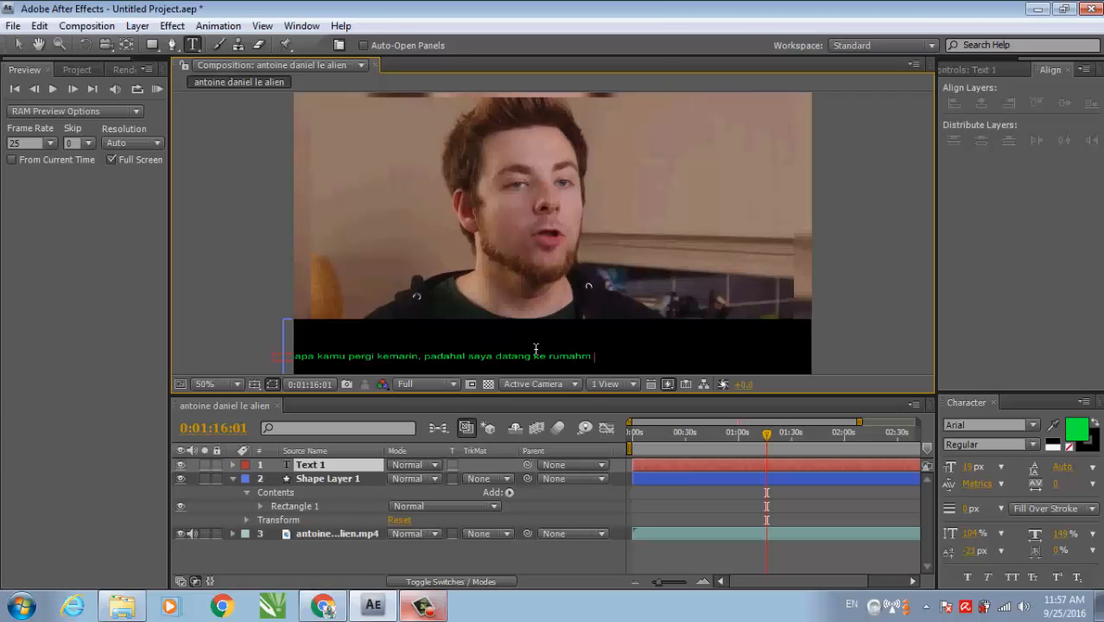
{"action": "triple_click", "coordinate": [499, 358]}
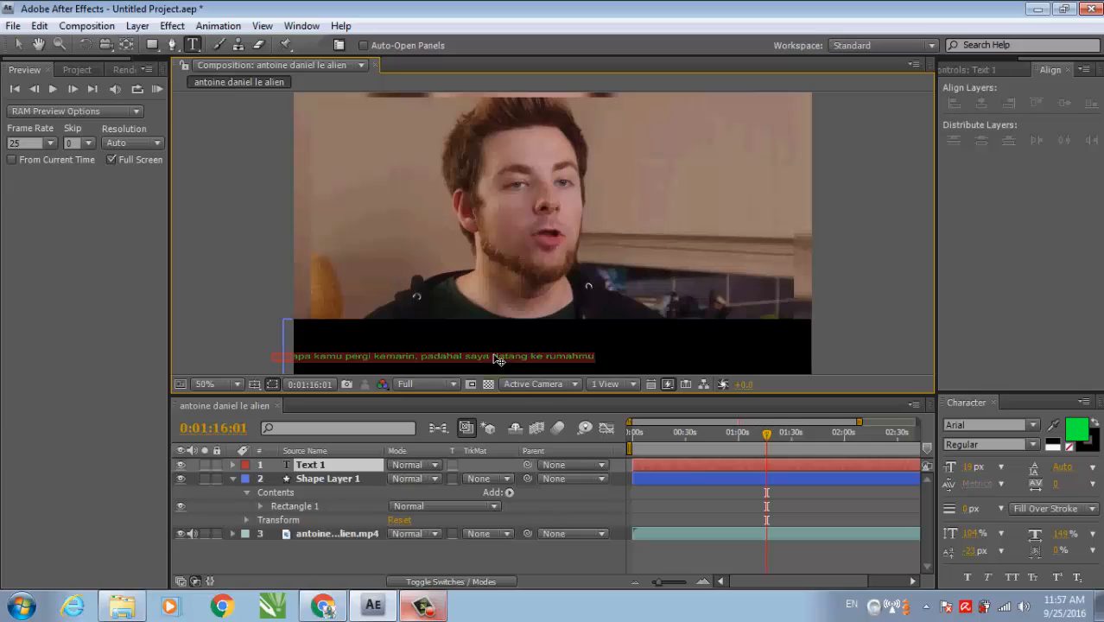
{"action": "left_click", "coordinate": [1077, 433]}
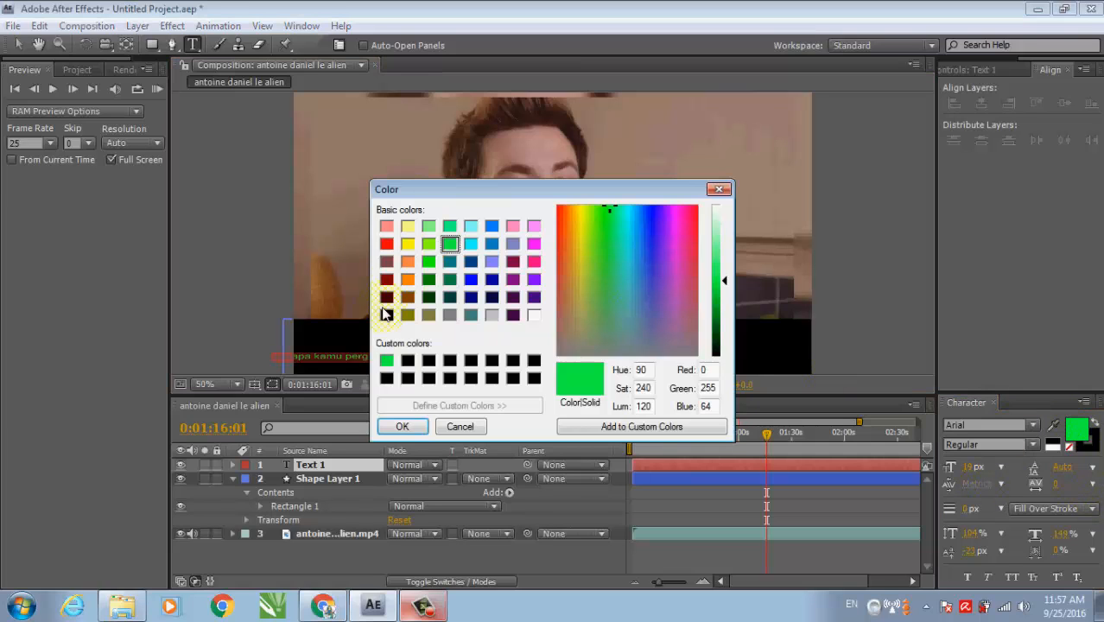
{"action": "left_click", "coordinate": [534, 314]}
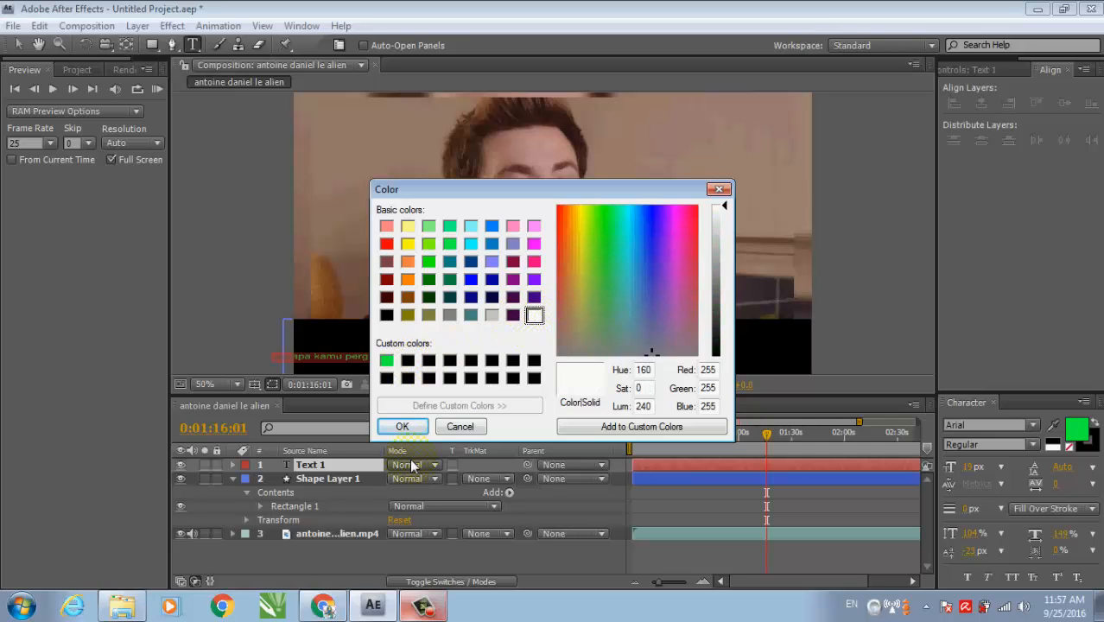
{"action": "left_click", "coordinate": [402, 426]}
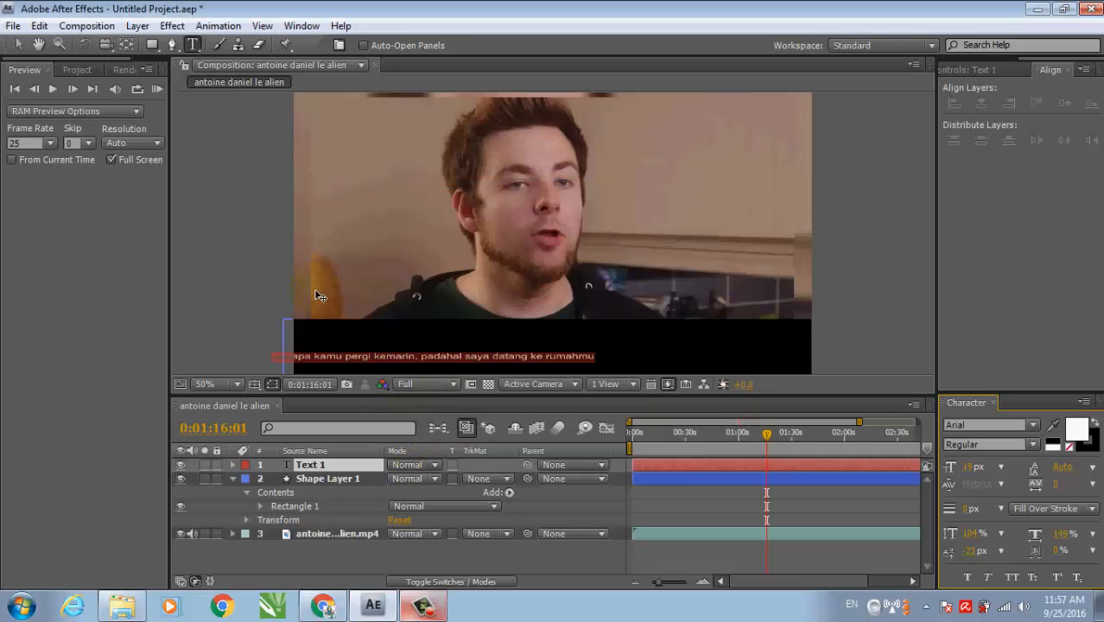
Move the subtitle text to the middle of the black band, enlarge it mostly in height, and deselect it.
{"action": "left_click", "coordinate": [17, 44]}
{"action": "left_click_drag", "start_coordinate": [399, 361], "coordinate": [496, 346]}
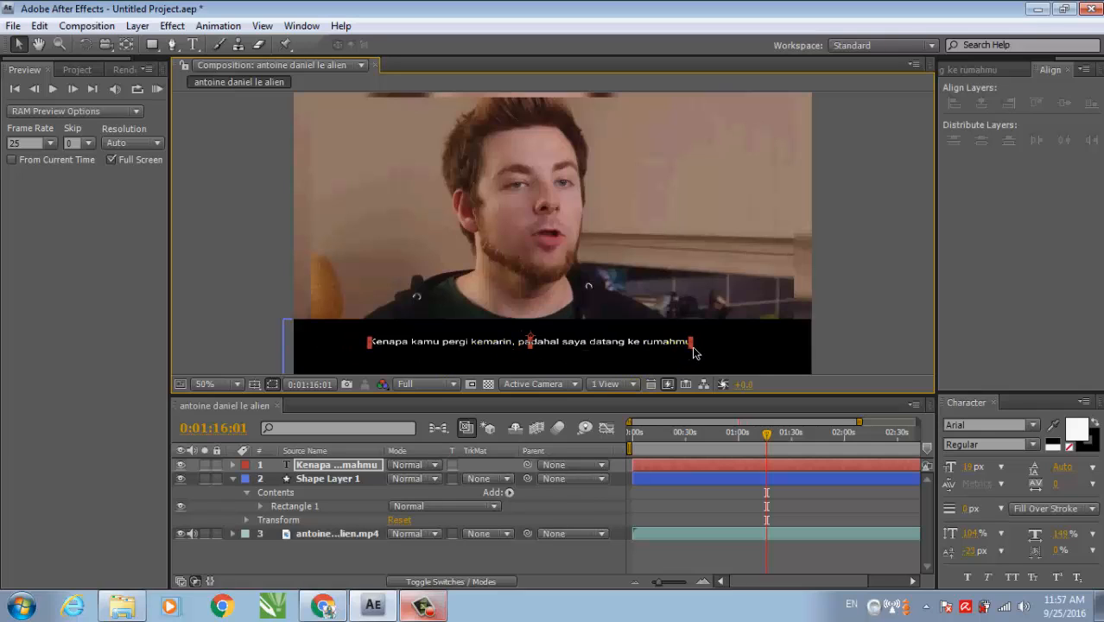
{"action": "left_click_drag", "start_coordinate": [693, 348], "coordinate": [734, 370]}
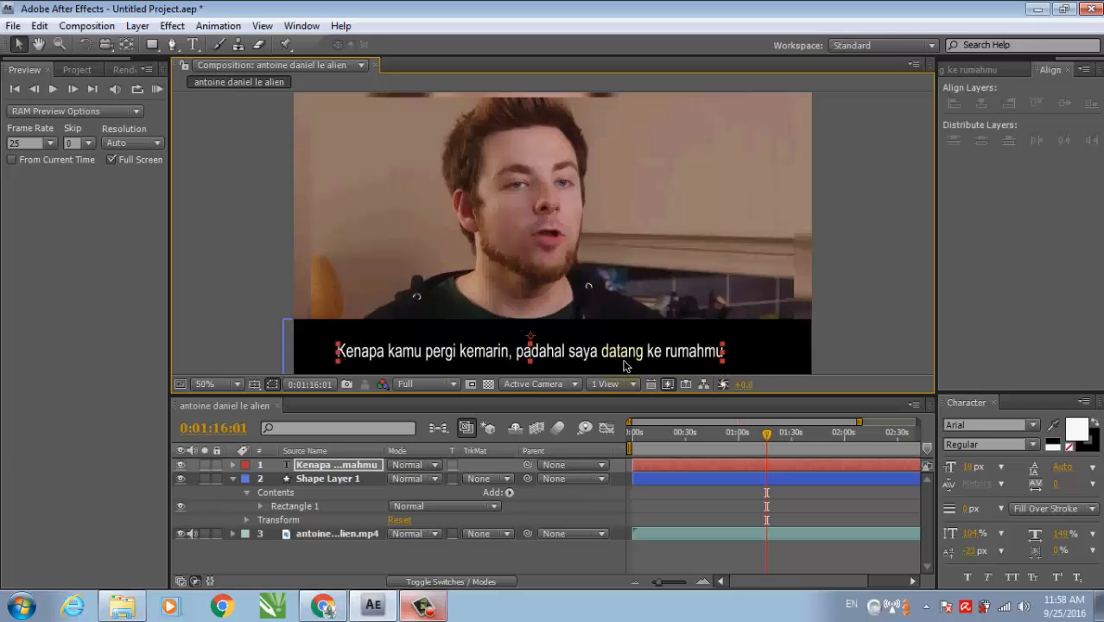
{"action": "left_click_drag", "start_coordinate": [599, 356], "coordinate": [625, 349]}
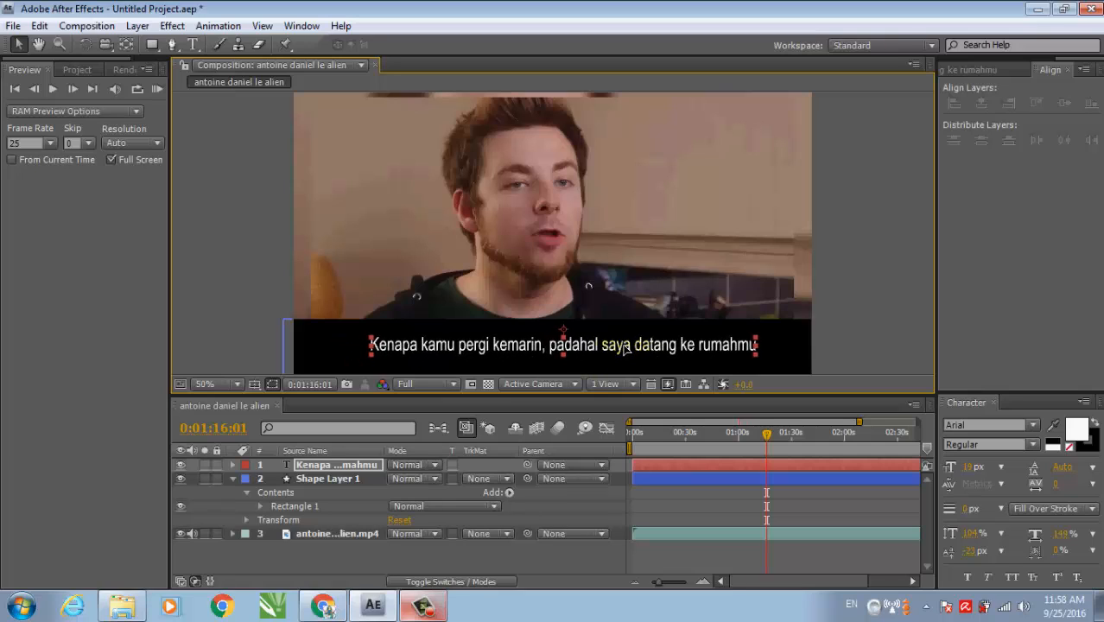
{"action": "left_click", "coordinate": [864, 259]}
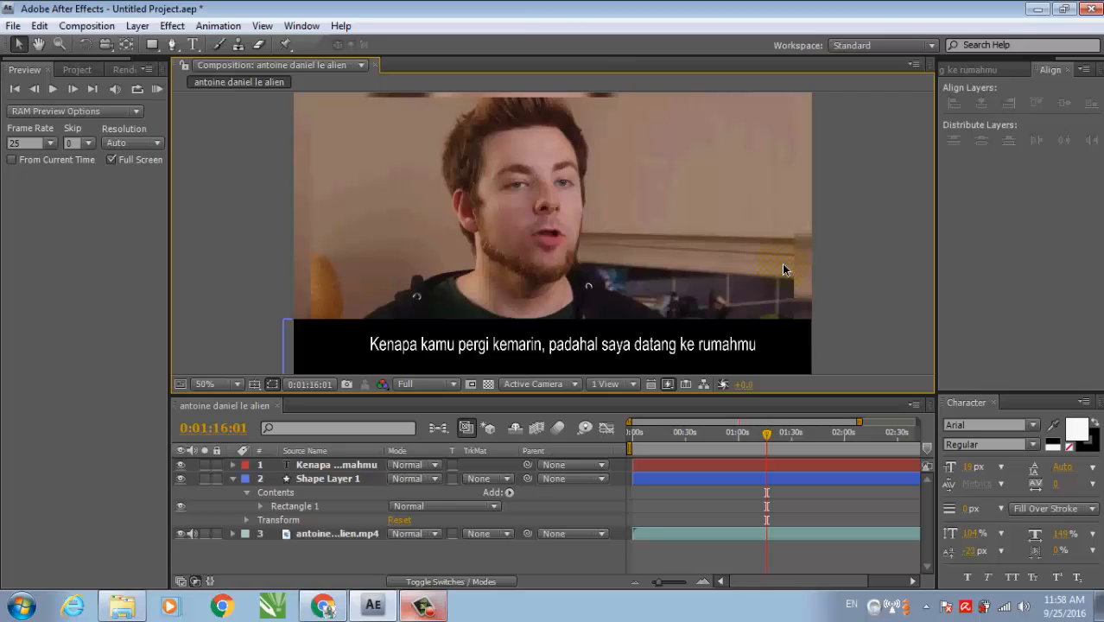
Set the current time to 0:01:00:00.
{"action": "left_click_drag", "start_coordinate": [767, 434], "coordinate": [747, 440]}
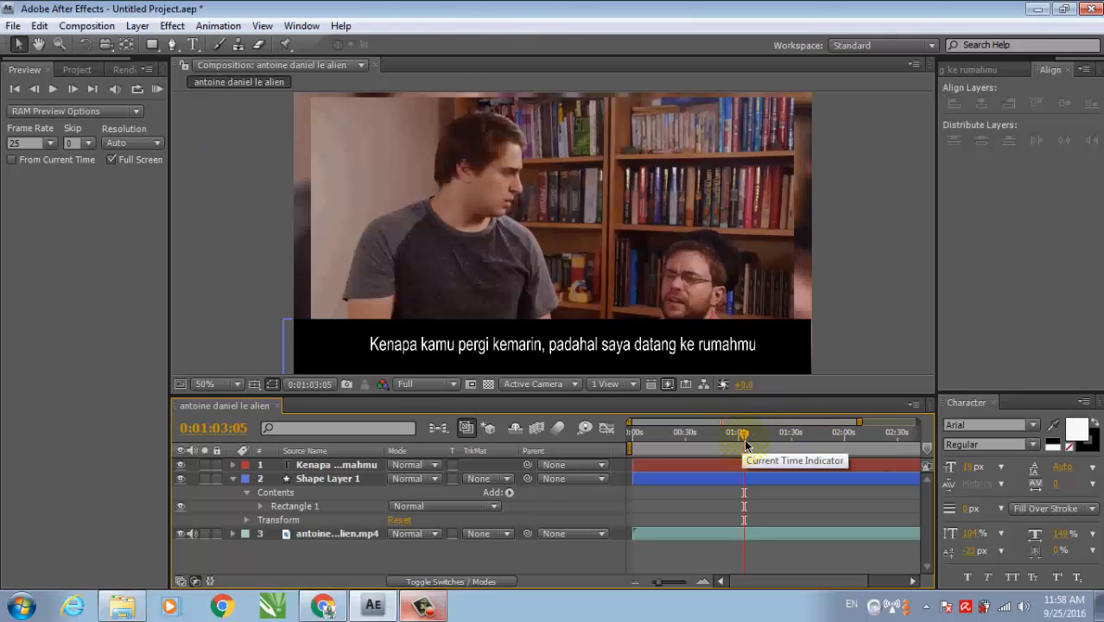
{"action": "left_click_drag", "start_coordinate": [744, 441], "coordinate": [740, 439]}
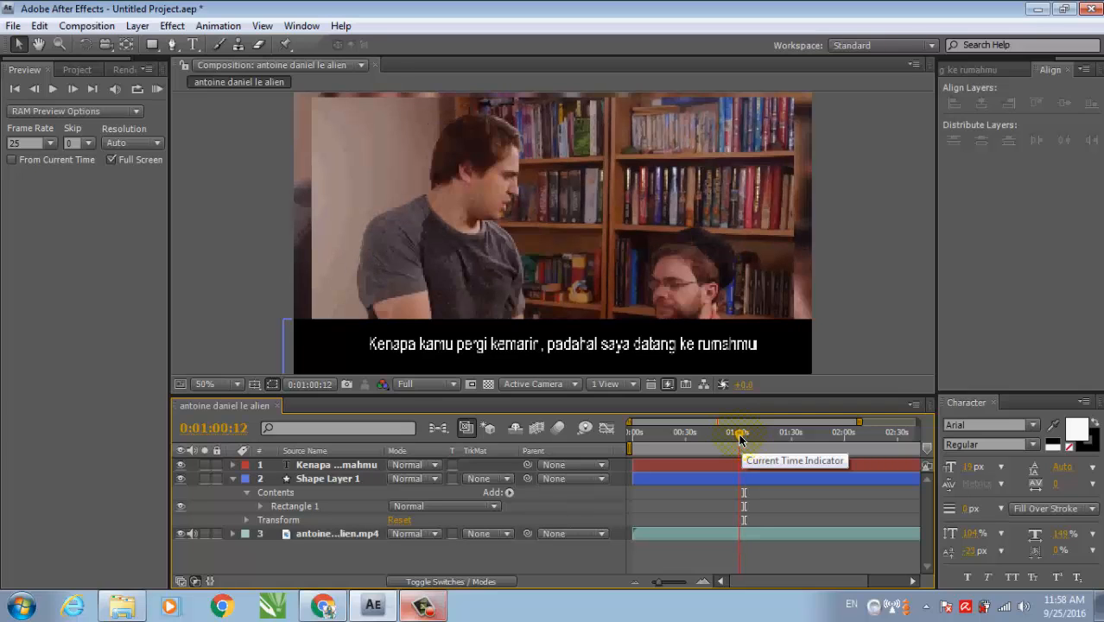
{"action": "left_click", "coordinate": [216, 430]}
{"action": "left_click", "coordinate": [541, 210]}
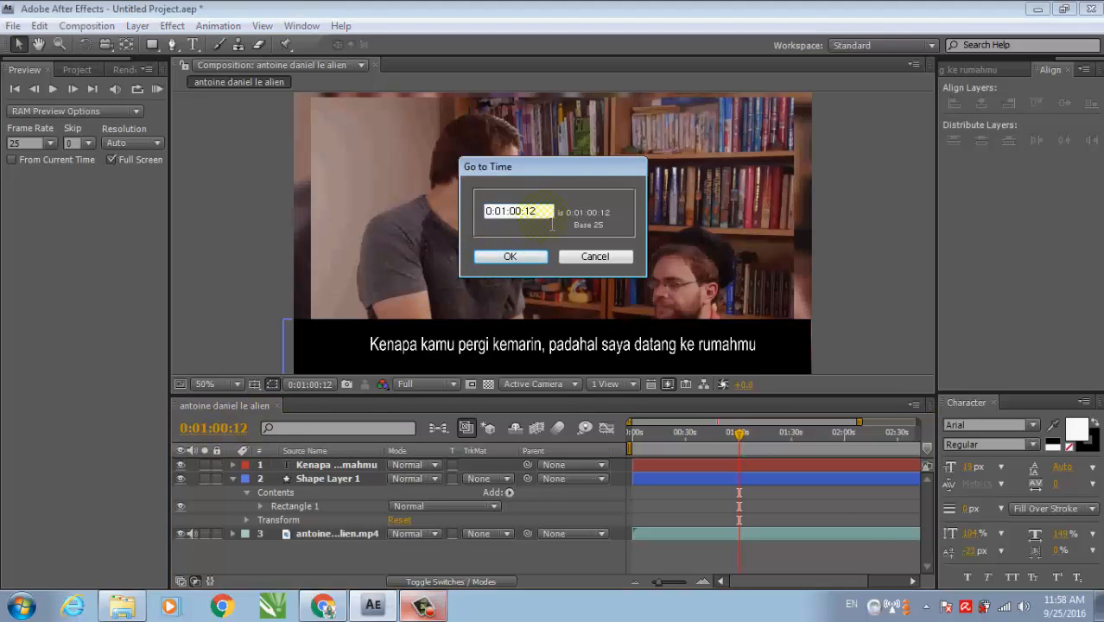
{"action": "key", "text": "BackSpace"}
{"action": "key", "text": "BackSpace"}
{"action": "key", "text": "Return"}
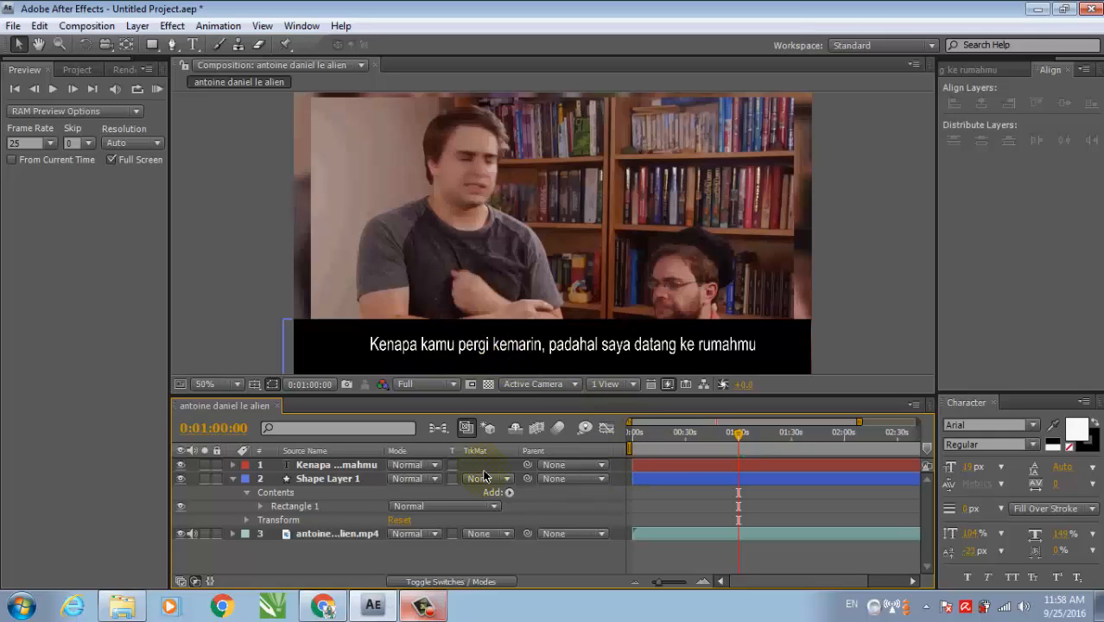
Trim the start of the black band's shape layer and of the subtitle text layer to 0:01:00:00.
{"action": "left_click", "coordinate": [330, 484]}
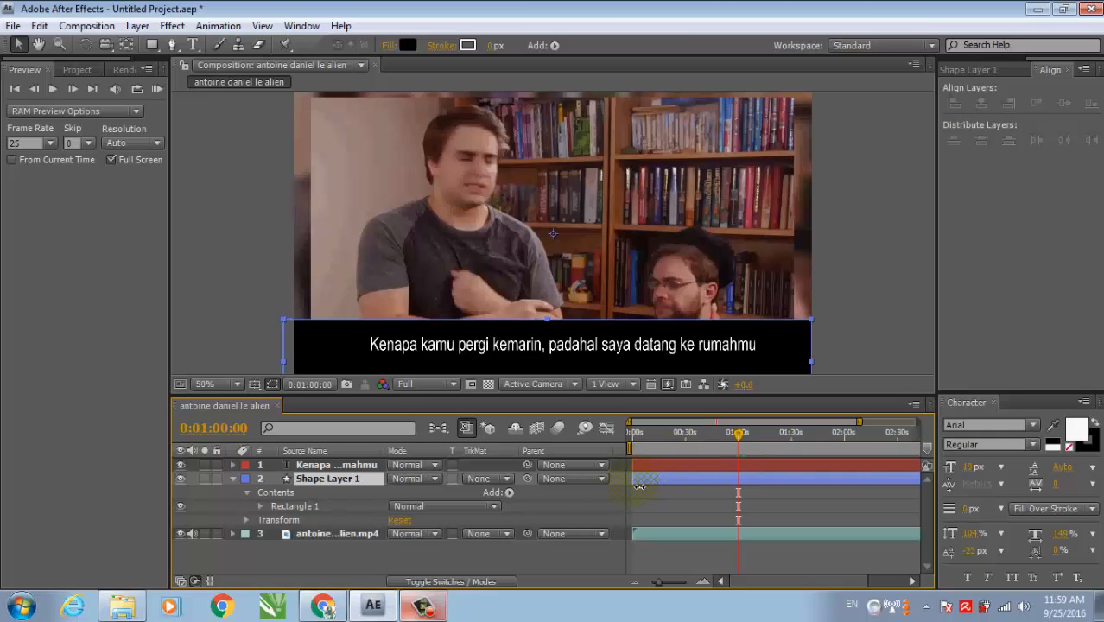
{"action": "left_click_drag", "start_coordinate": [639, 485], "coordinate": [744, 491]}
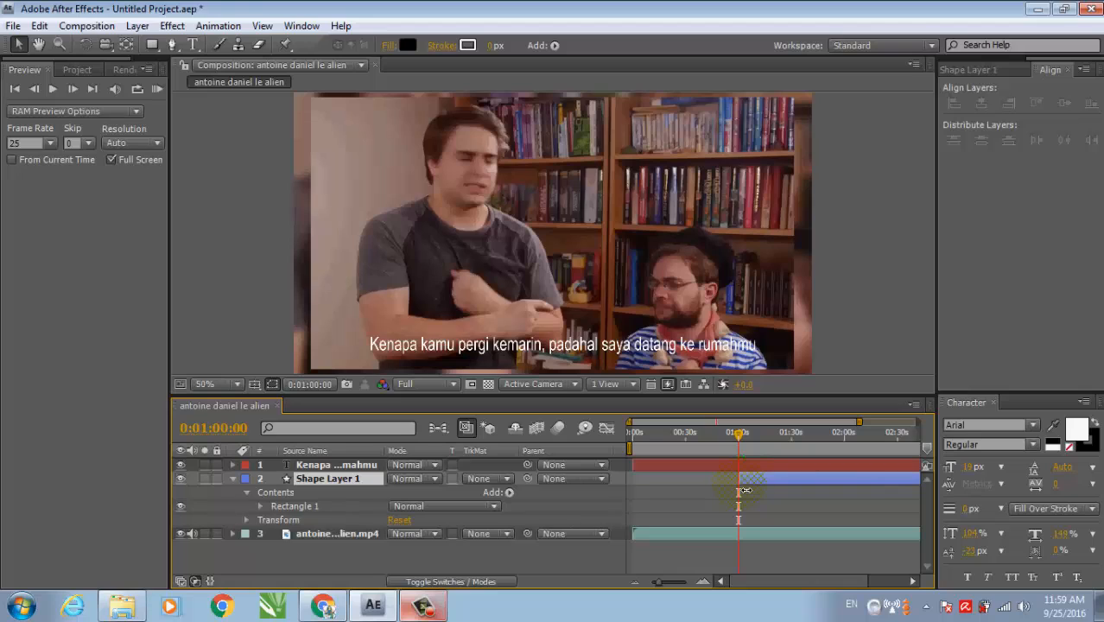
{"action": "left_click", "coordinate": [351, 470]}
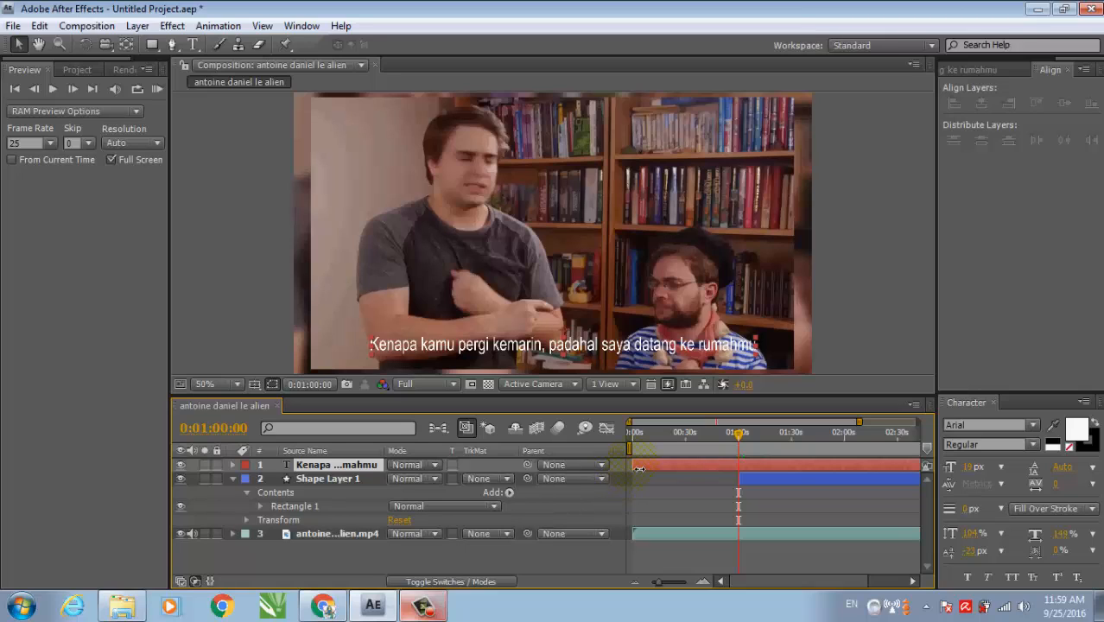
{"action": "left_click_drag", "start_coordinate": [646, 473], "coordinate": [746, 473]}
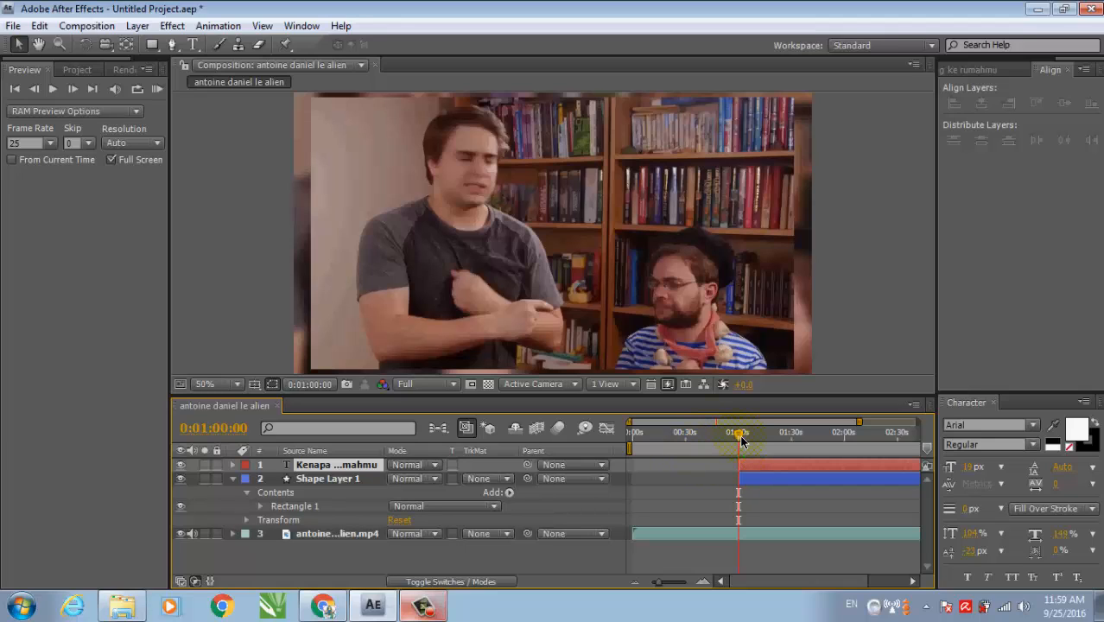
Preview the composition from shortly before the one-minute mark to check where the subtitle and black band start.
{"action": "left_click", "coordinate": [740, 441]}
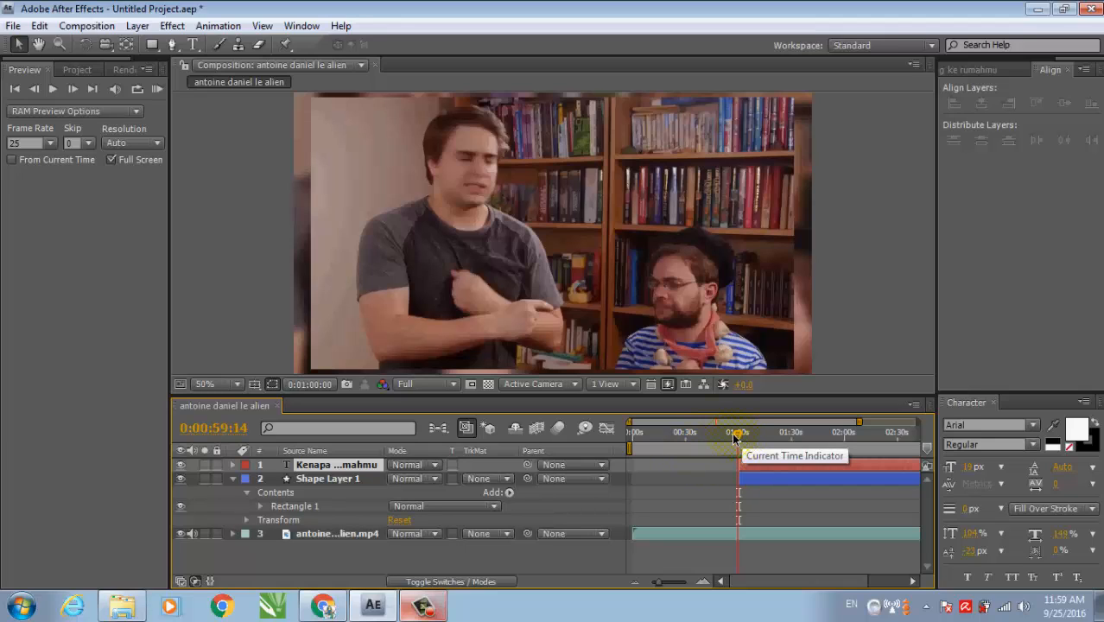
{"action": "left_click_drag", "start_coordinate": [725, 439], "coordinate": [722, 449]}
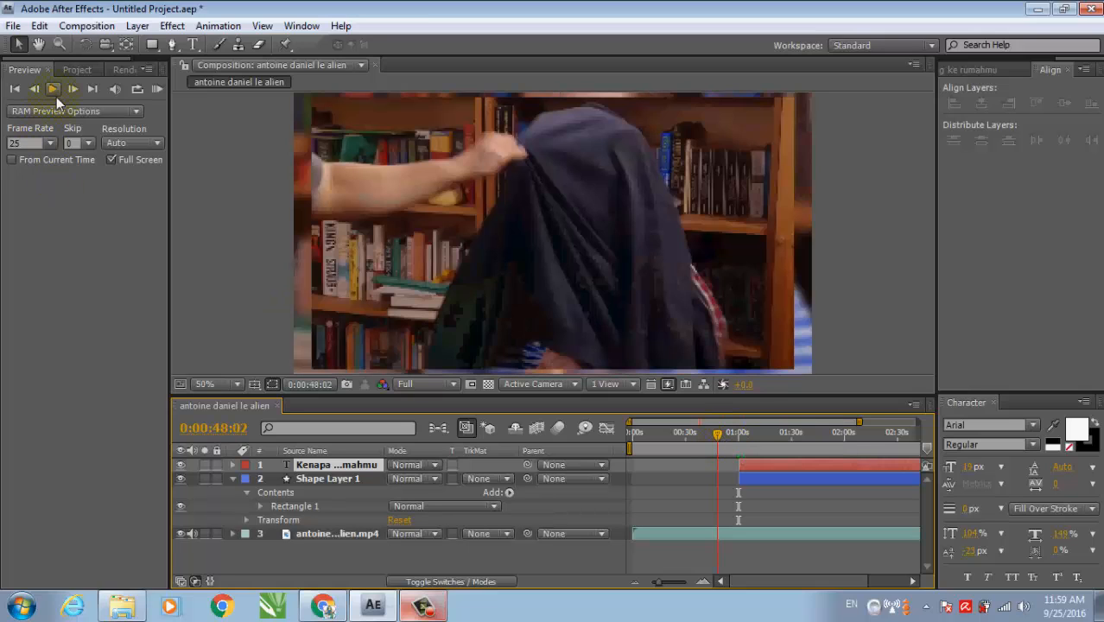
{"action": "left_click", "coordinate": [53, 90]}
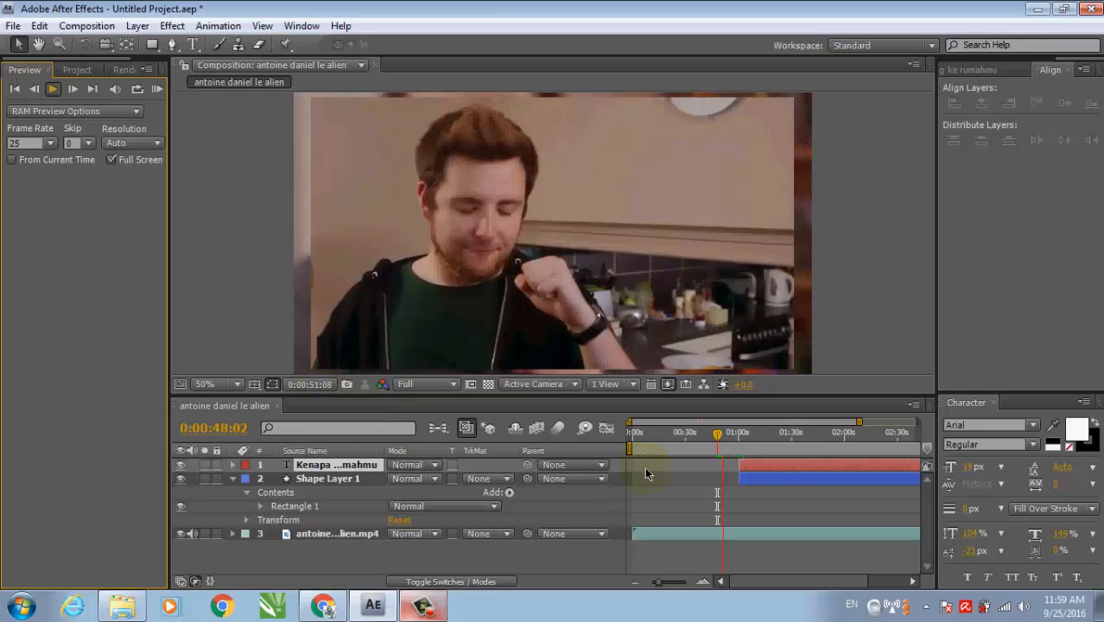
{"action": "left_click", "coordinate": [724, 438]}
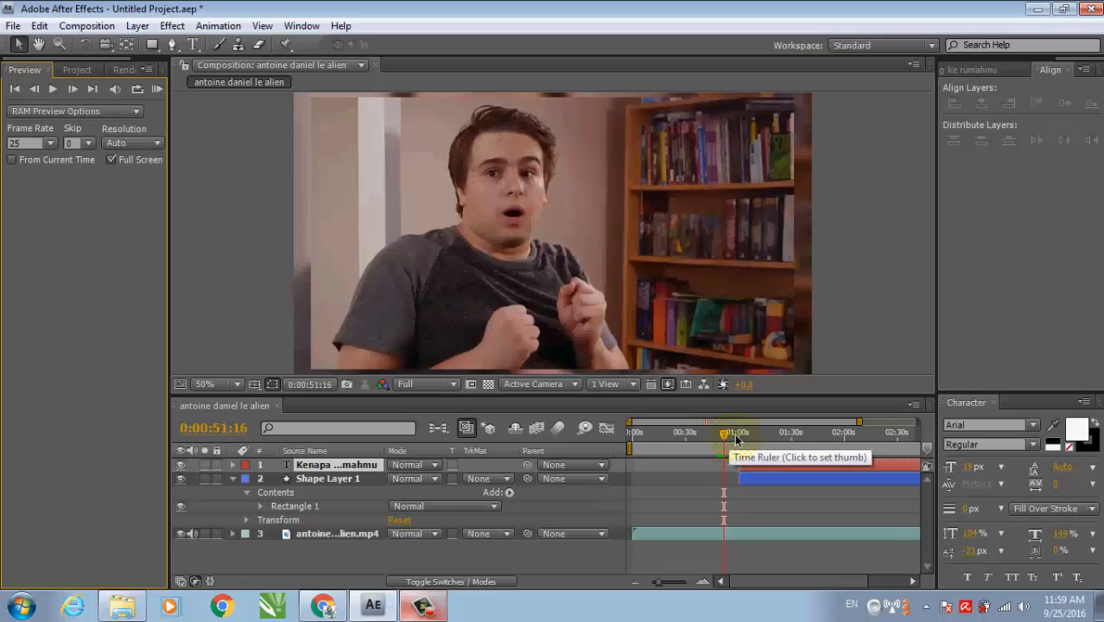
{"action": "left_click", "coordinate": [731, 437]}
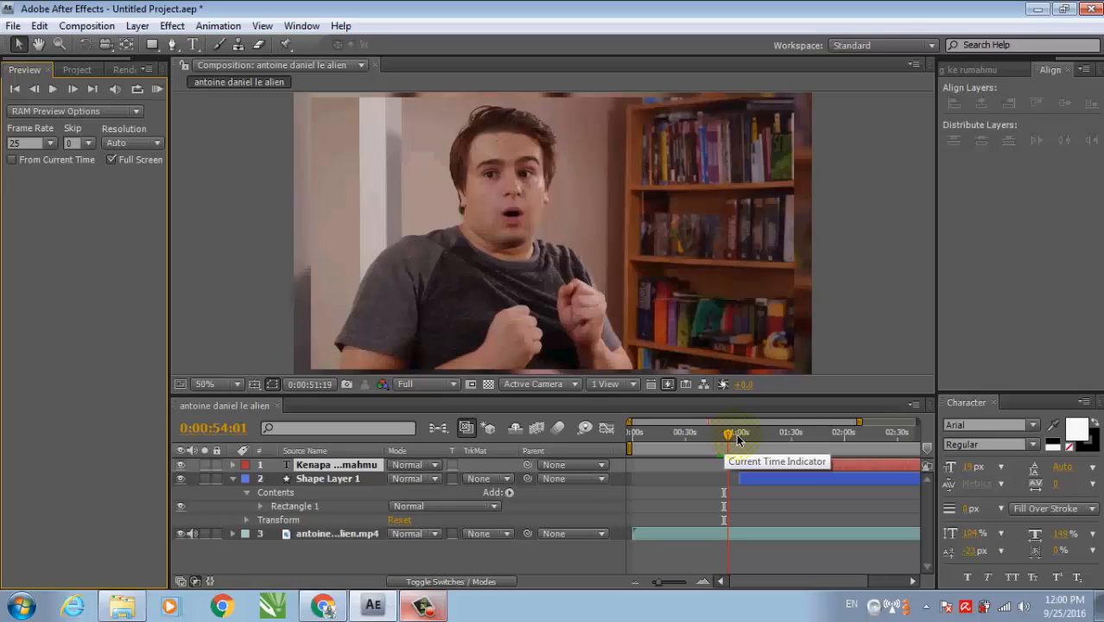
{"action": "left_click", "coordinate": [737, 438]}
{"action": "left_click", "coordinate": [732, 438]}
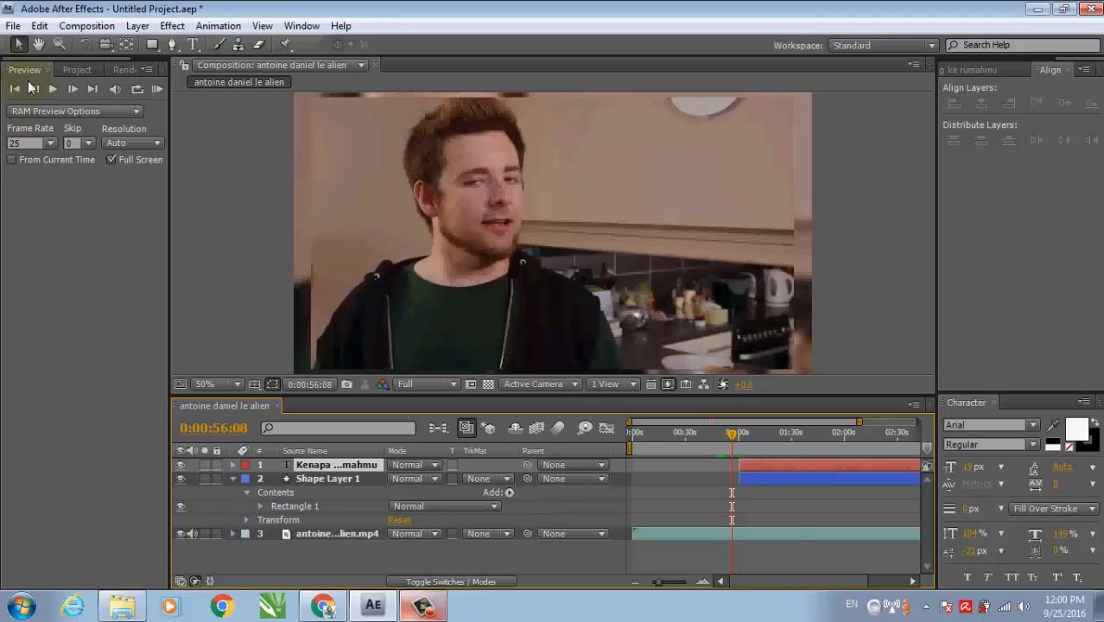
{"action": "left_click", "coordinate": [52, 89]}
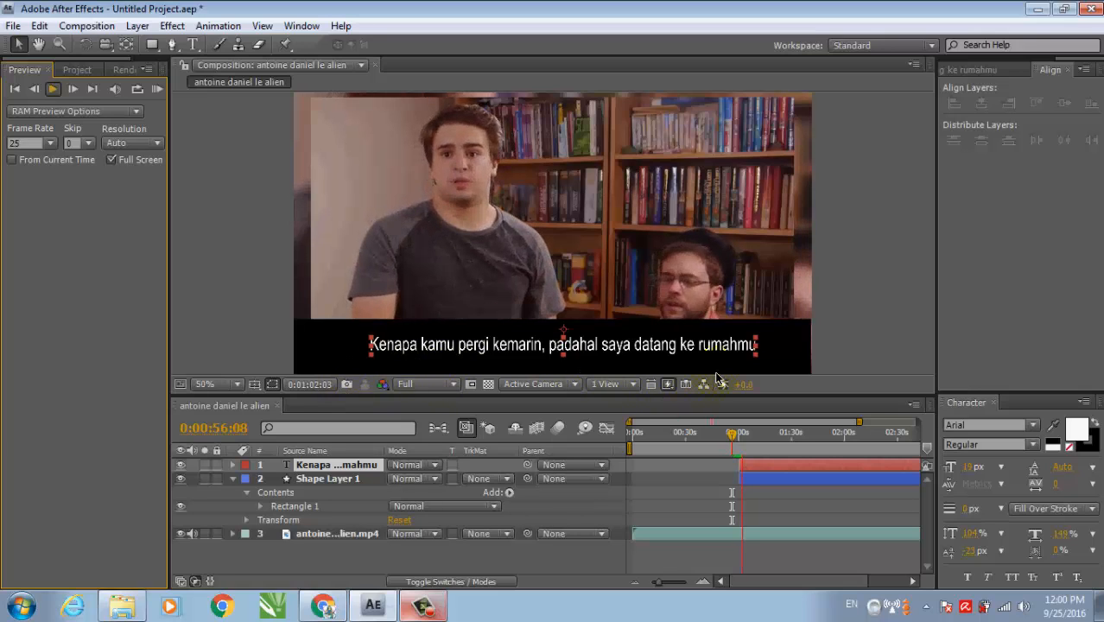
{"action": "left_click", "coordinate": [53, 89]}
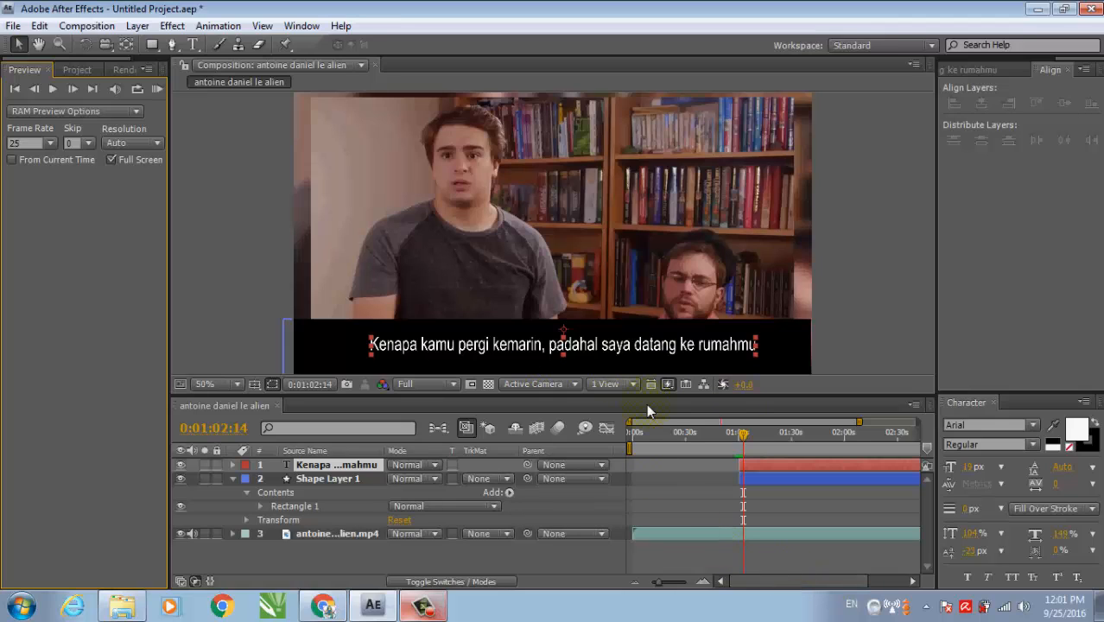
Set the current time to 0:01:30:00.
{"action": "left_click", "coordinate": [230, 432]}
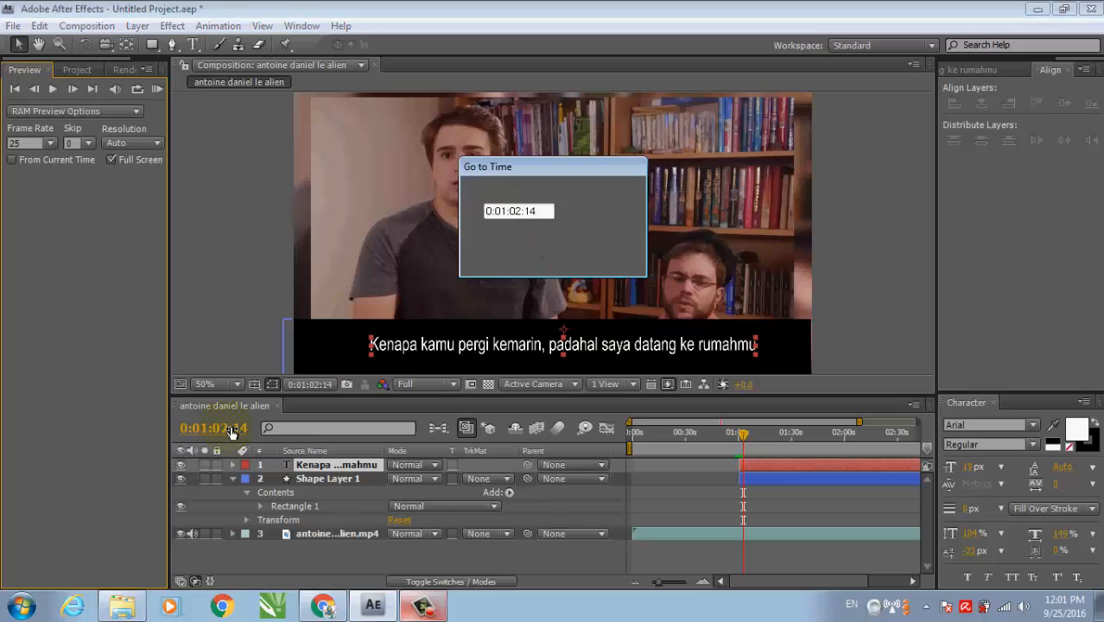
{"action": "left_click", "coordinate": [529, 214]}
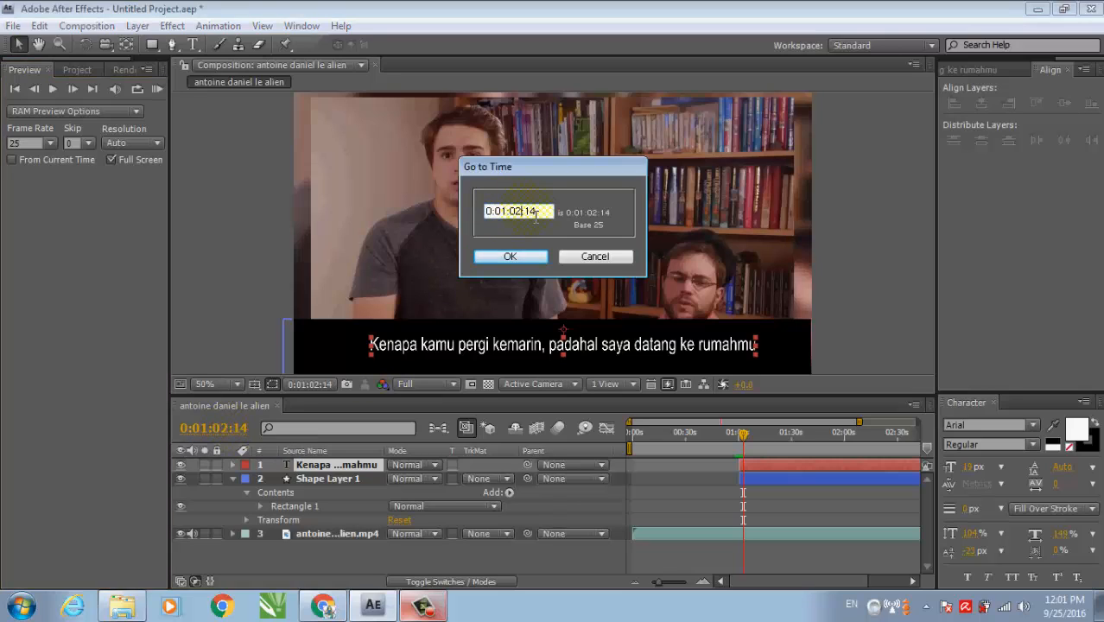
{"action": "key", "text": "BackSpace"}
{"action": "key", "text": "BackSpace"}
{"action": "type", "text": "30"}
{"action": "left_click", "coordinate": [552, 218]}
{"action": "key", "text": "BackSpace"}
{"action": "key", "text": "Return"}
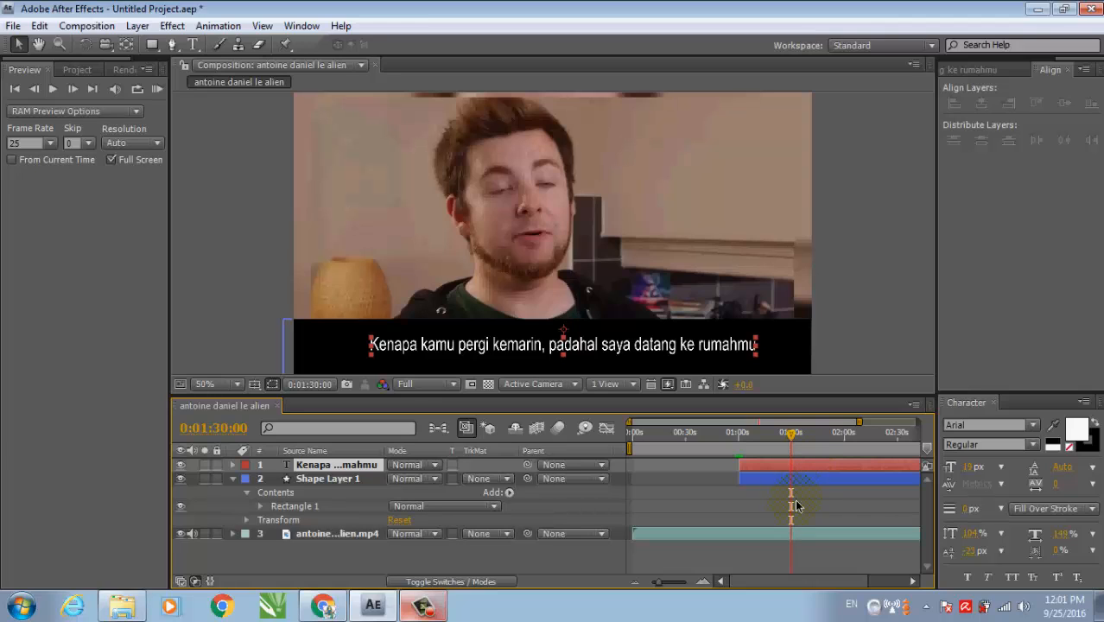
Trim the end of the subtitle text layer and of the black band's shape layer to 0:01:30:00.
{"action": "left_click_drag", "start_coordinate": [827, 580], "coordinate": [885, 580]}
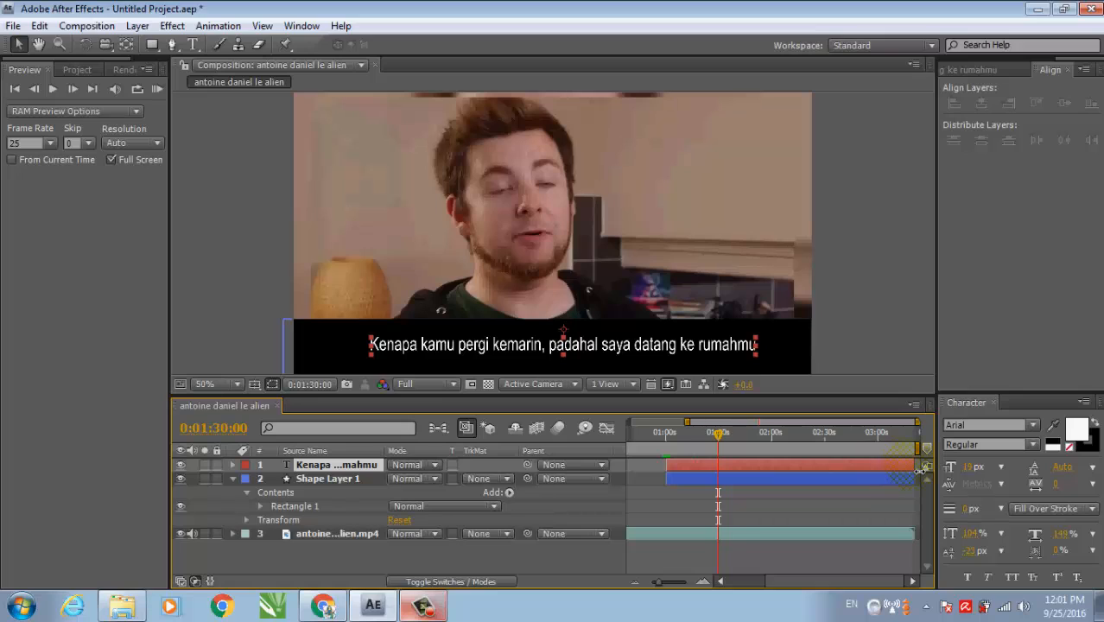
{"action": "left_click_drag", "start_coordinate": [922, 468], "coordinate": [724, 472]}
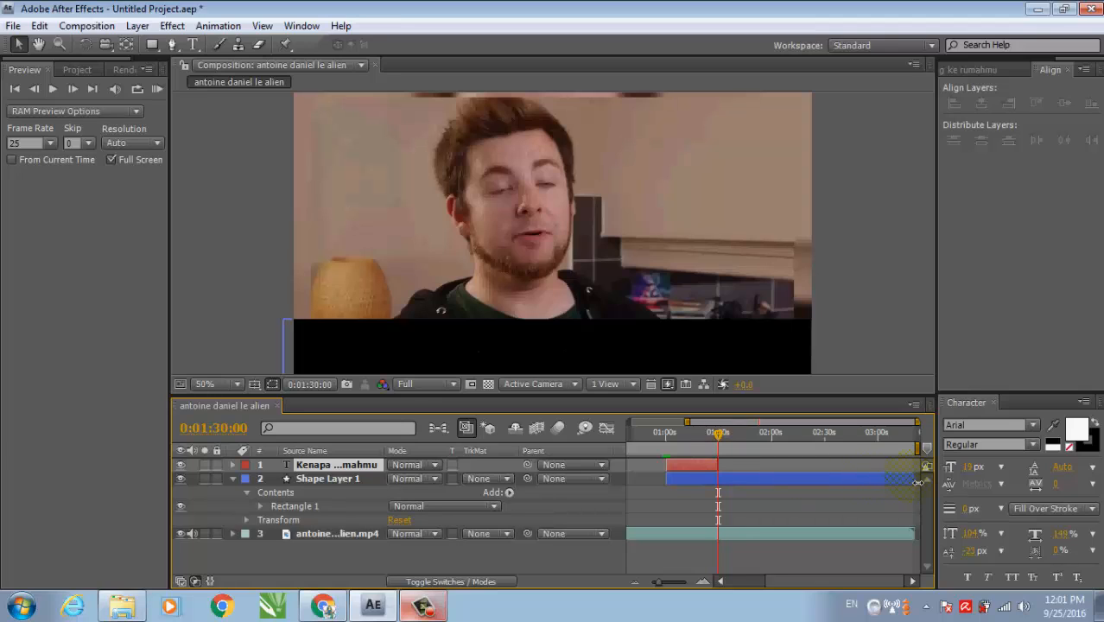
{"action": "left_click_drag", "start_coordinate": [912, 483], "coordinate": [708, 488]}
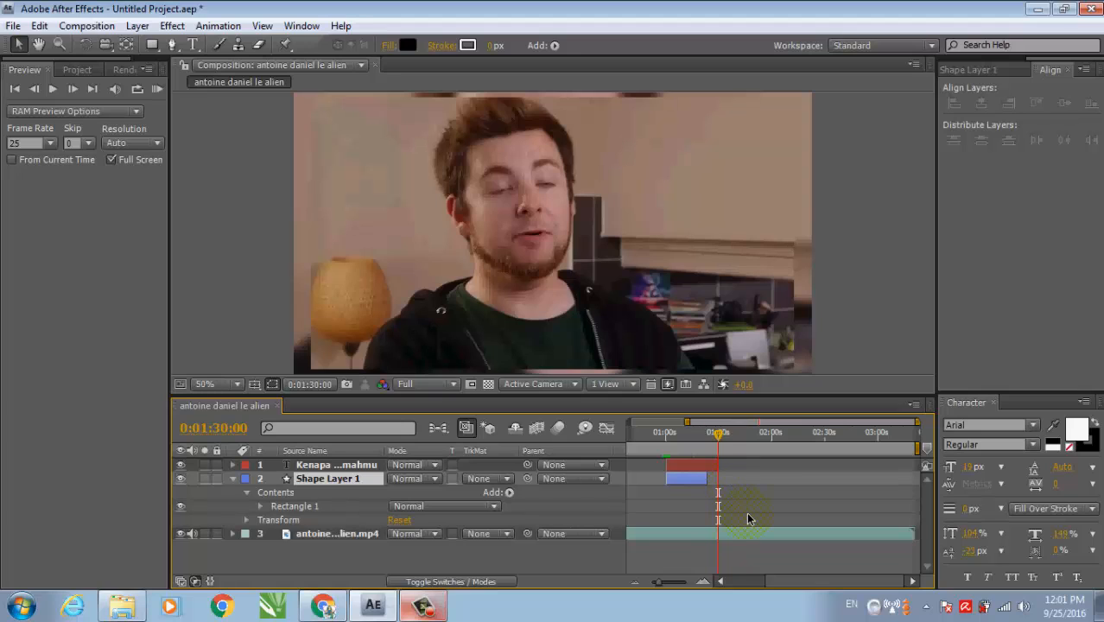
{"action": "scroll", "coordinate": [749, 518], "scroll_direction": "up", "scroll_amount": 3}
{"action": "scroll", "coordinate": [748, 514], "scroll_direction": "down", "scroll_amount": 1}
{"action": "scroll", "coordinate": [799, 557], "scroll_direction": "up", "scroll_amount": 1}
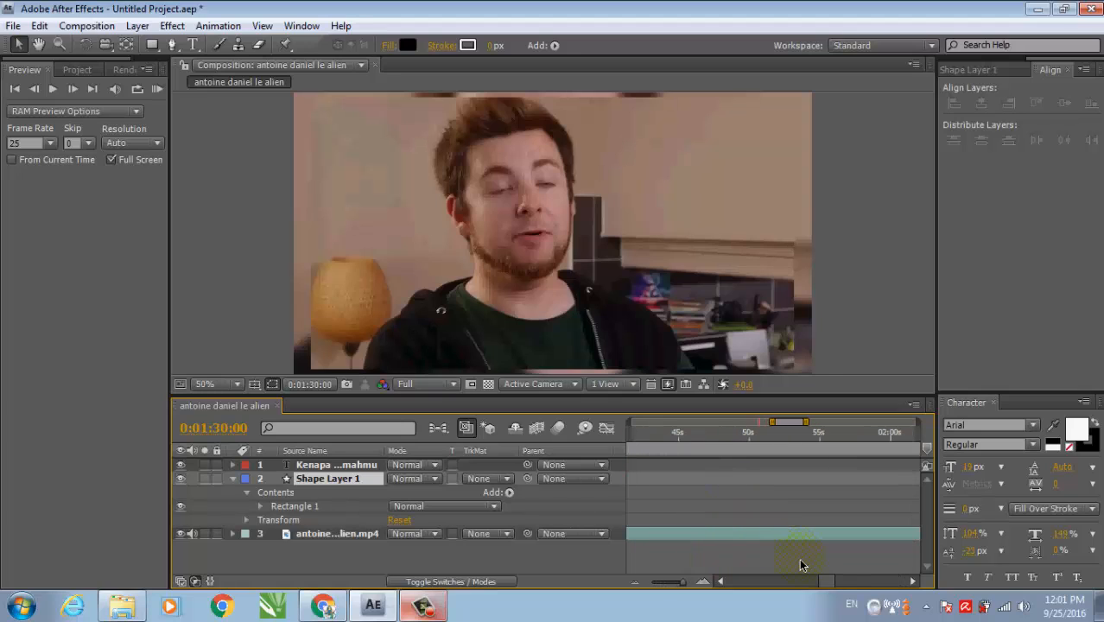
{"action": "mouse_move", "coordinate": [828, 579]}
{"action": "left_mouse_down"}
{"action": "mouse_move", "coordinate": [788, 581]}
{"action": "mouse_move", "coordinate": [809, 582]}
{"action": "left_mouse_up"}
{"action": "left_click_drag", "start_coordinate": [722, 481], "coordinate": [812, 466]}
Scrub the current time around the 0:01:30:00 cut to check the end of the subtitle and black band.
{"action": "left_click", "coordinate": [807, 441]}
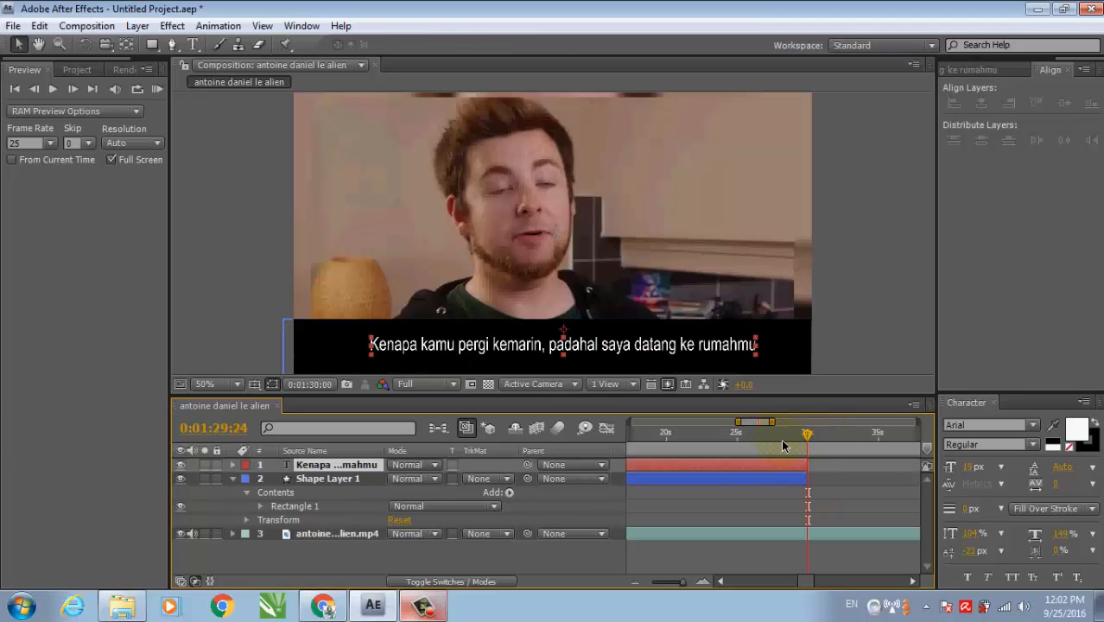
{"action": "left_click_drag", "start_coordinate": [806, 439], "coordinate": [801, 439]}
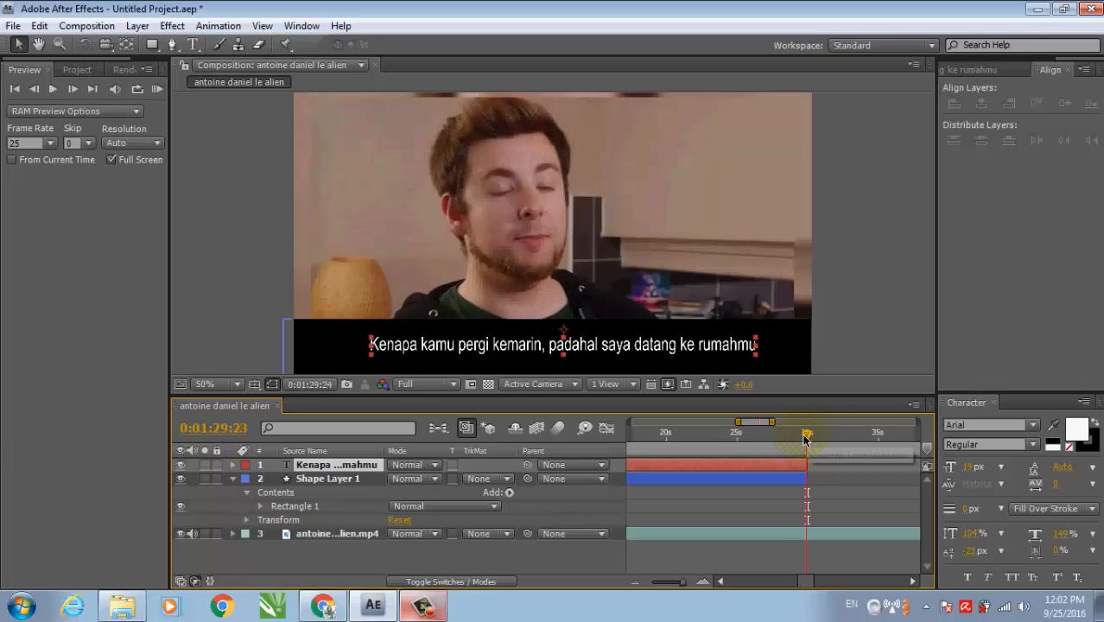
{"action": "left_click_drag", "start_coordinate": [807, 439], "coordinate": [803, 439]}
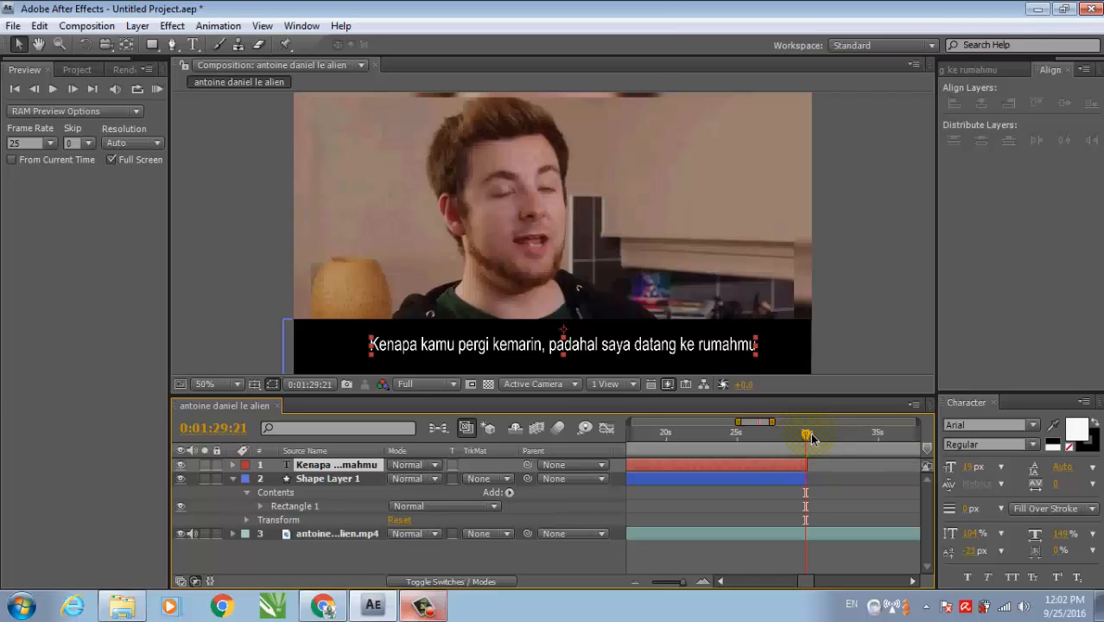
Preview the composition from several points shortly before 0:01:30:00 to check where the subtitle and black band end.
{"action": "left_click_drag", "start_coordinate": [808, 441], "coordinate": [801, 440]}
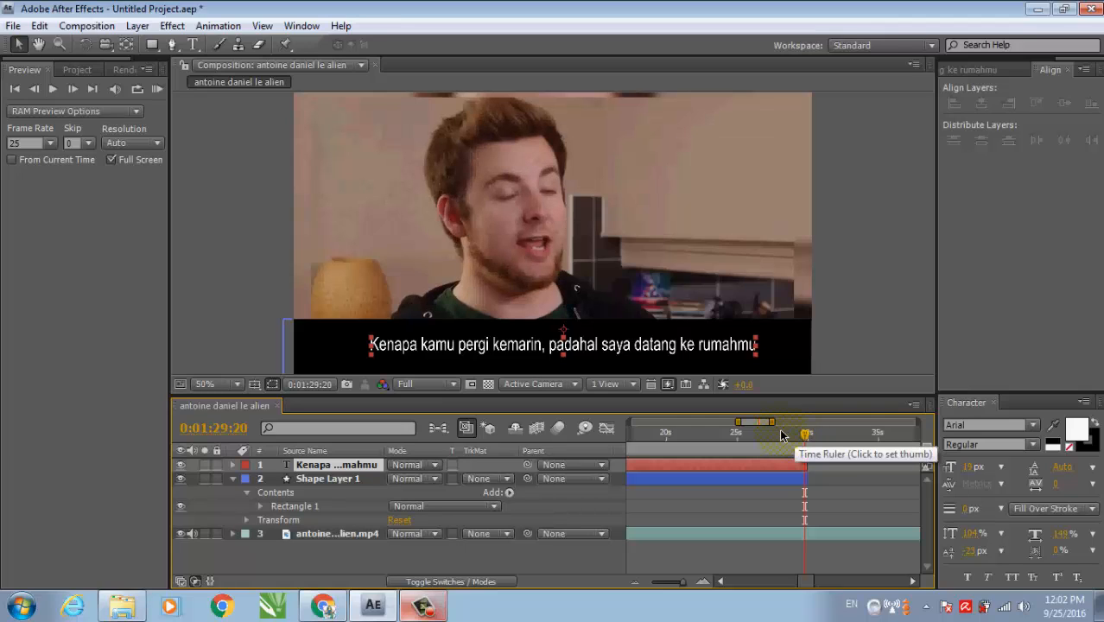
{"action": "left_click", "coordinate": [52, 88]}
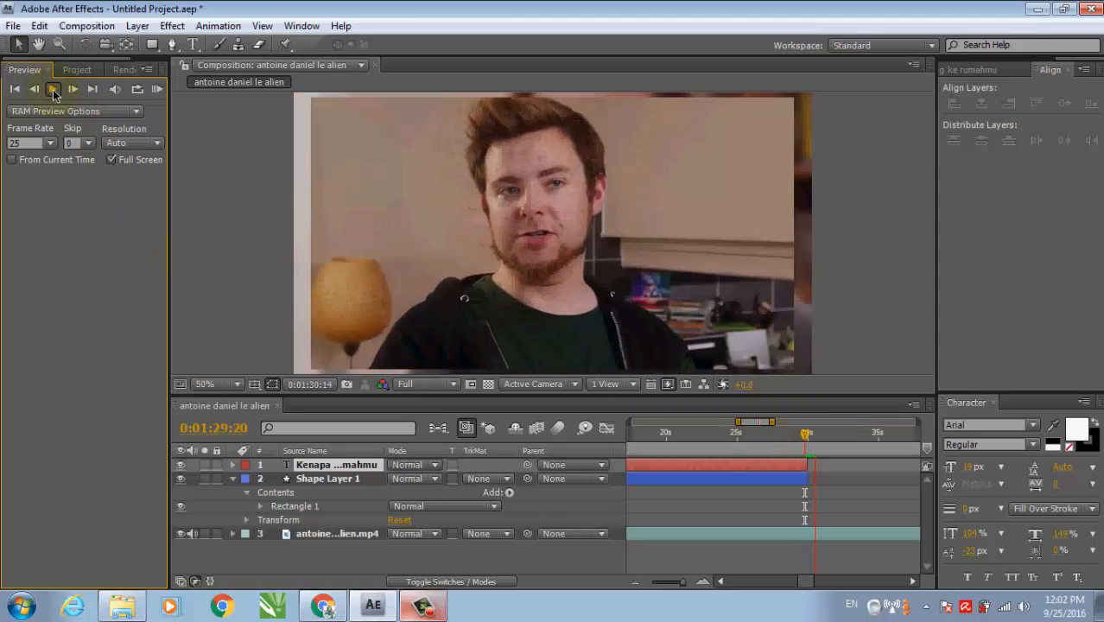
{"action": "left_click", "coordinate": [53, 90]}
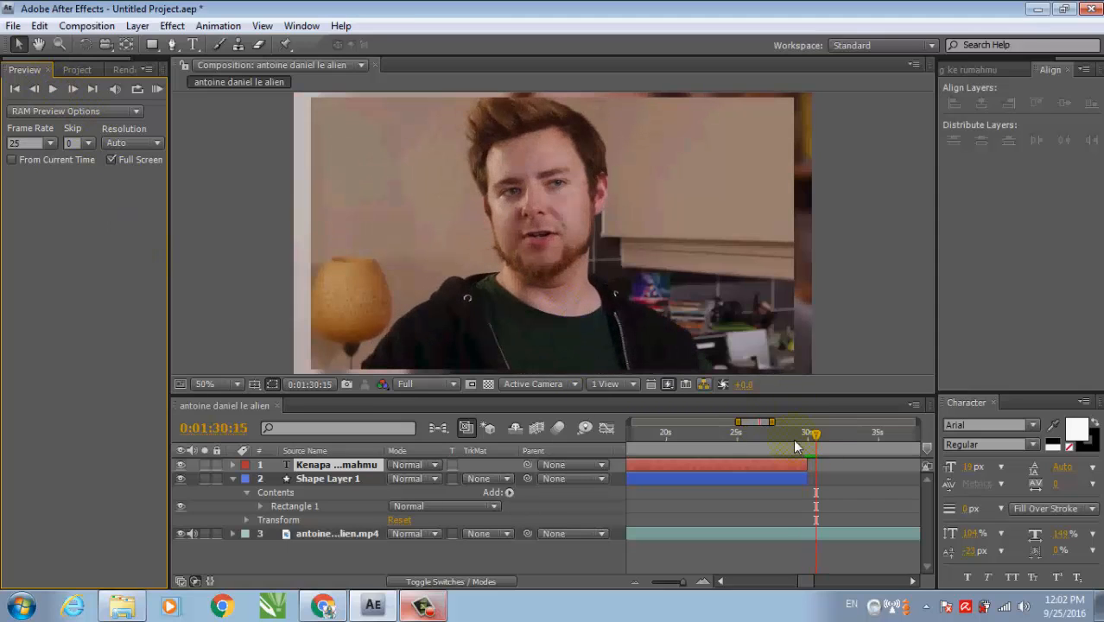
{"action": "left_click", "coordinate": [759, 434]}
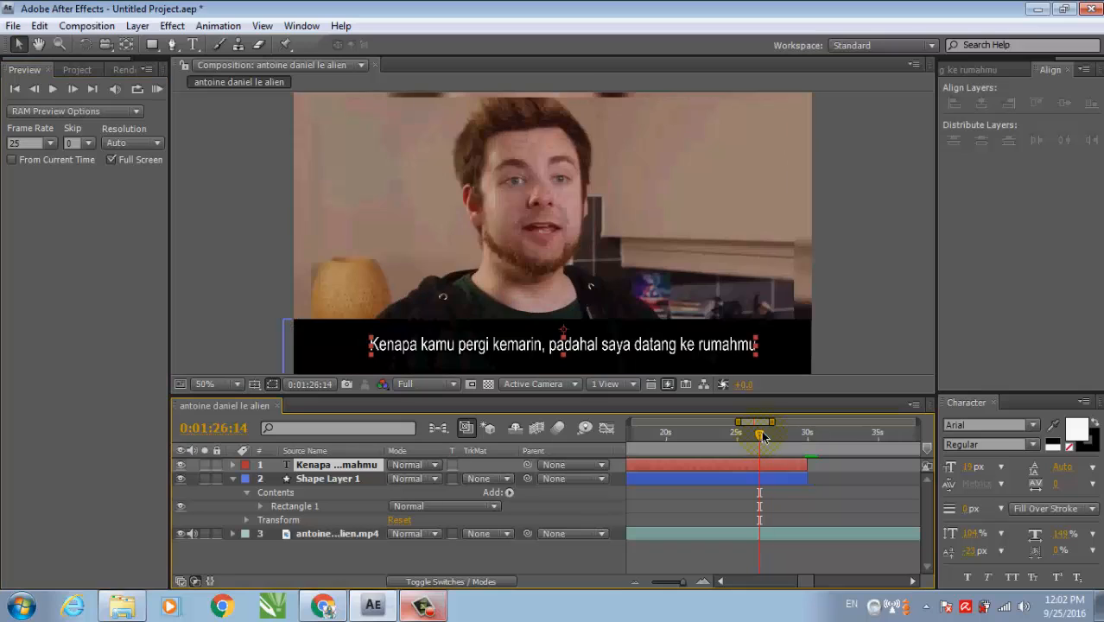
{"action": "left_click", "coordinate": [784, 434]}
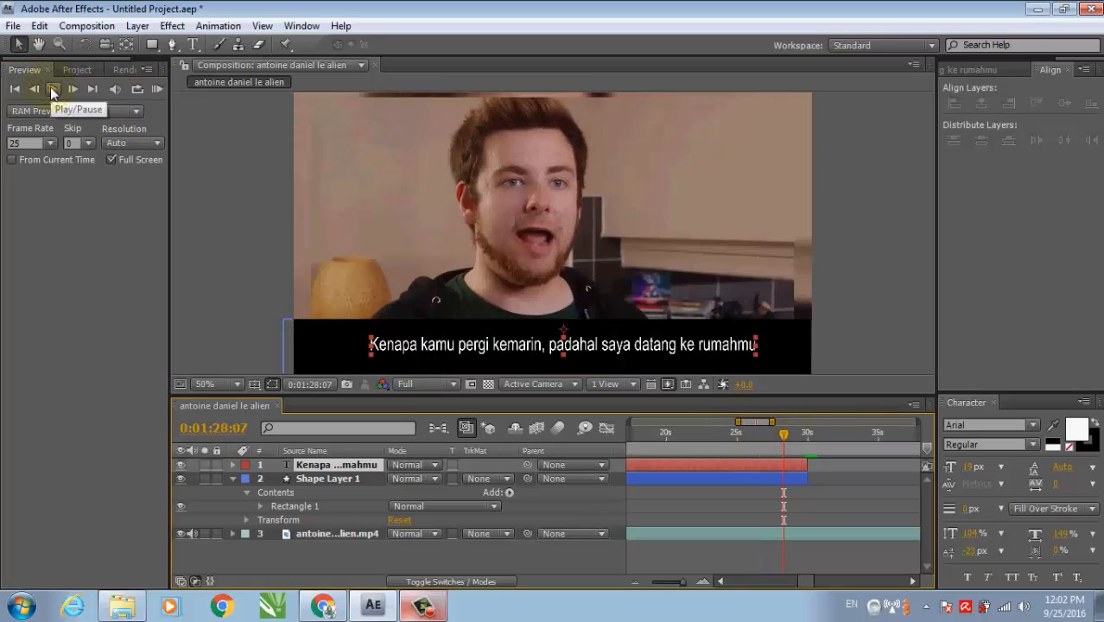
{"action": "left_click", "coordinate": [51, 90]}
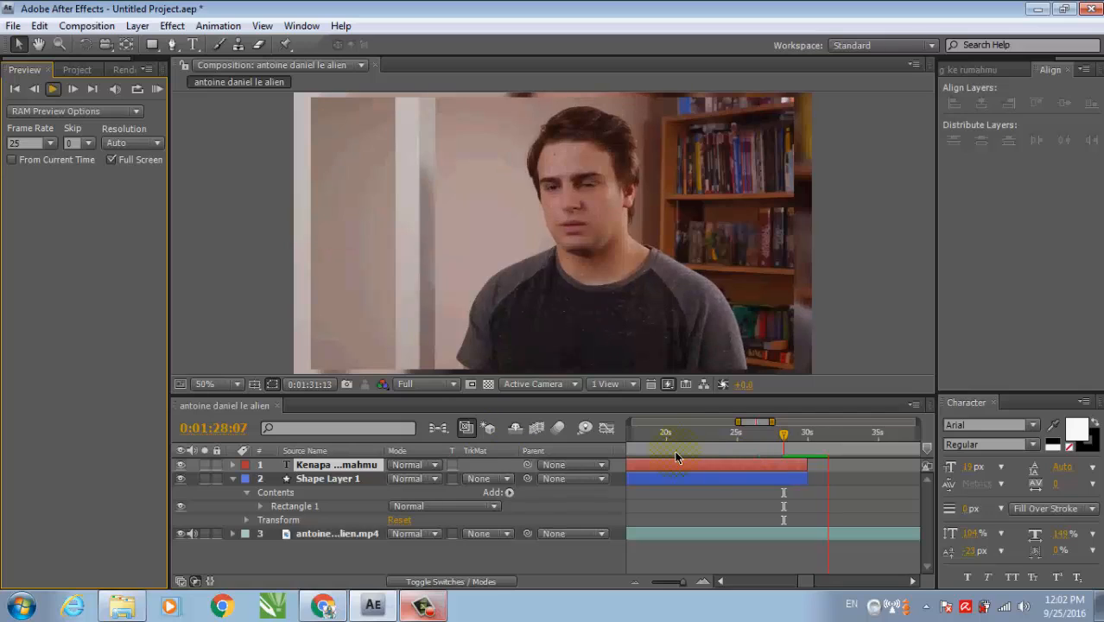
{"action": "key", "text": "space"}
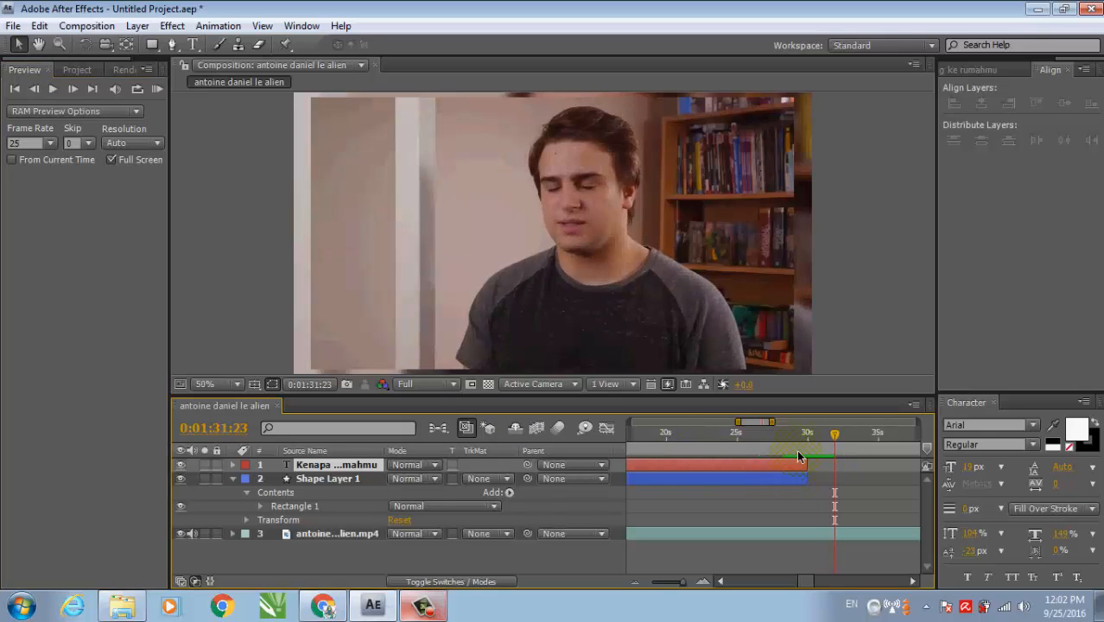
{"action": "left_click", "coordinate": [777, 448]}
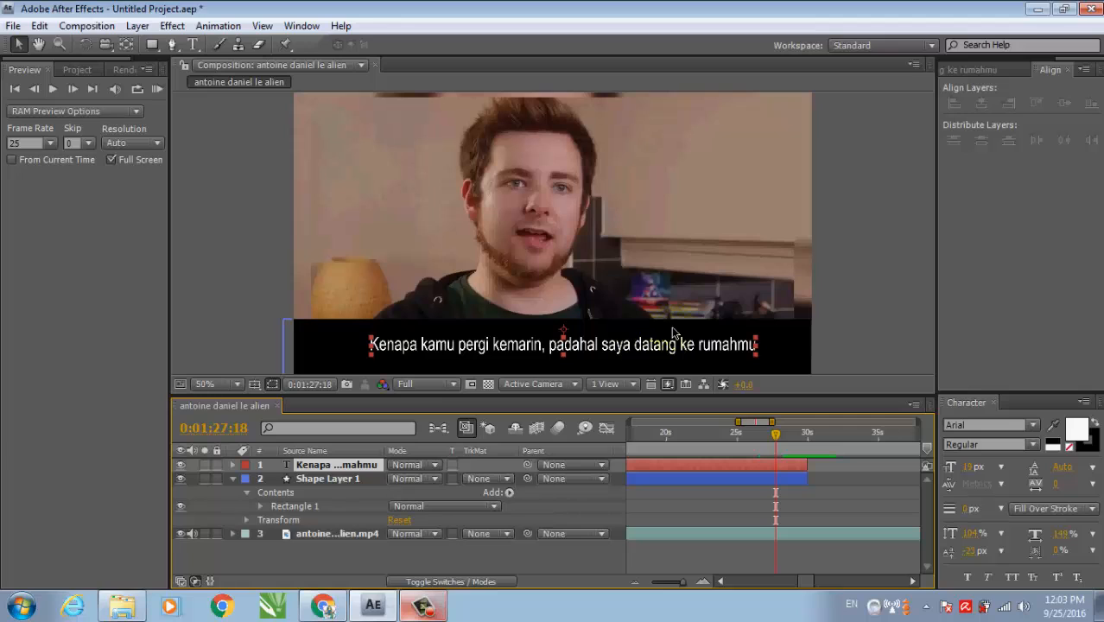
{"action": "left_click", "coordinate": [53, 90]}
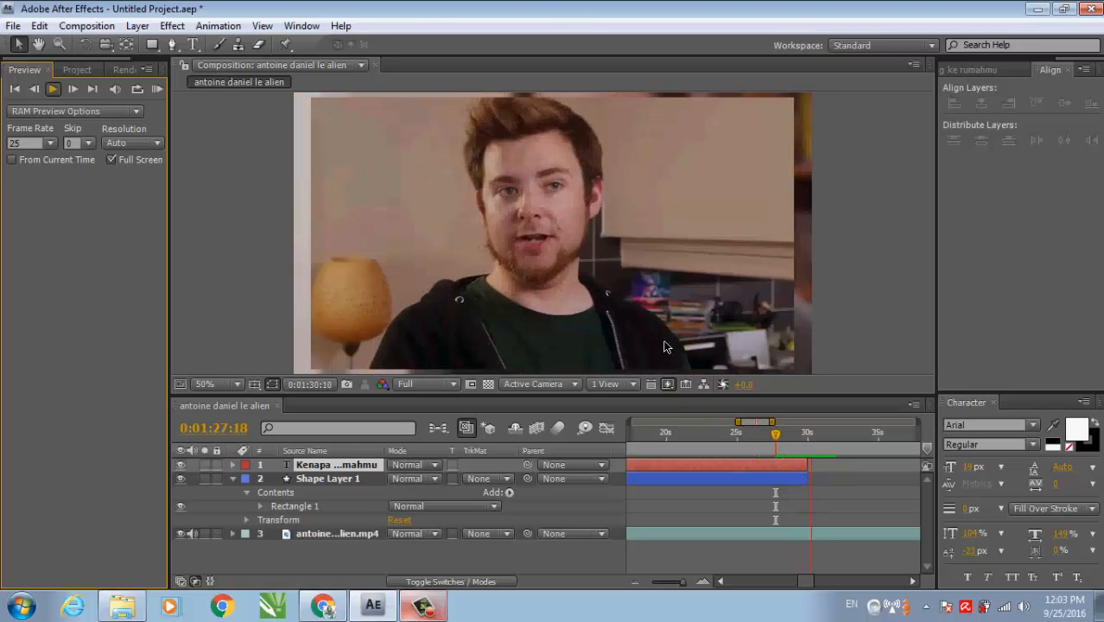
{"action": "key", "text": "space"}
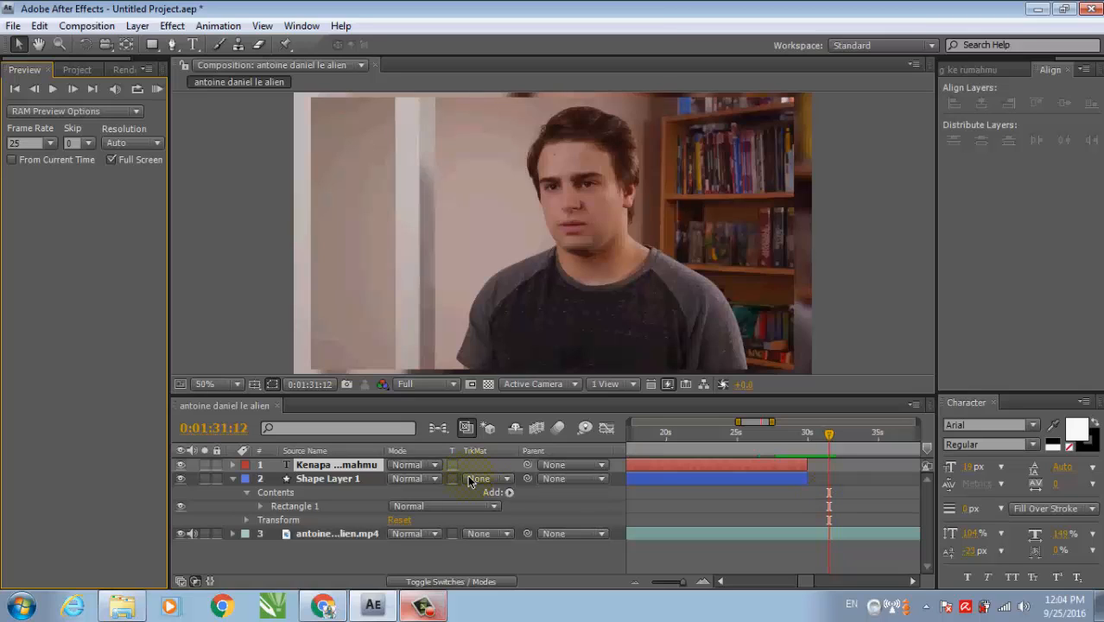
{"action": "left_click", "coordinate": [416, 610]}
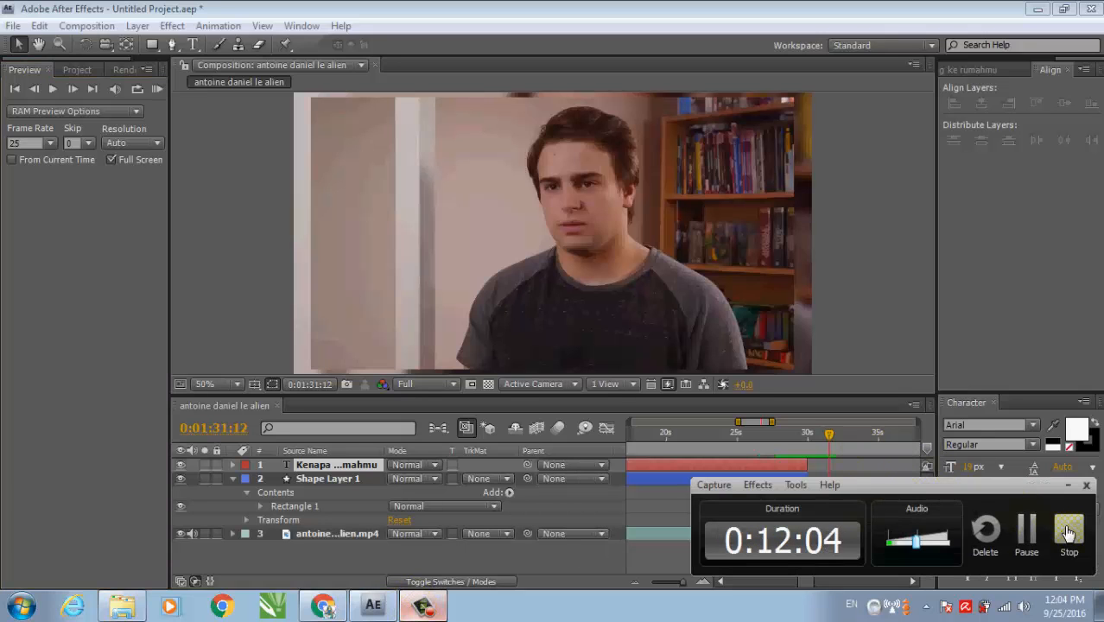
{"action": "left_click", "coordinate": [1065, 530]}
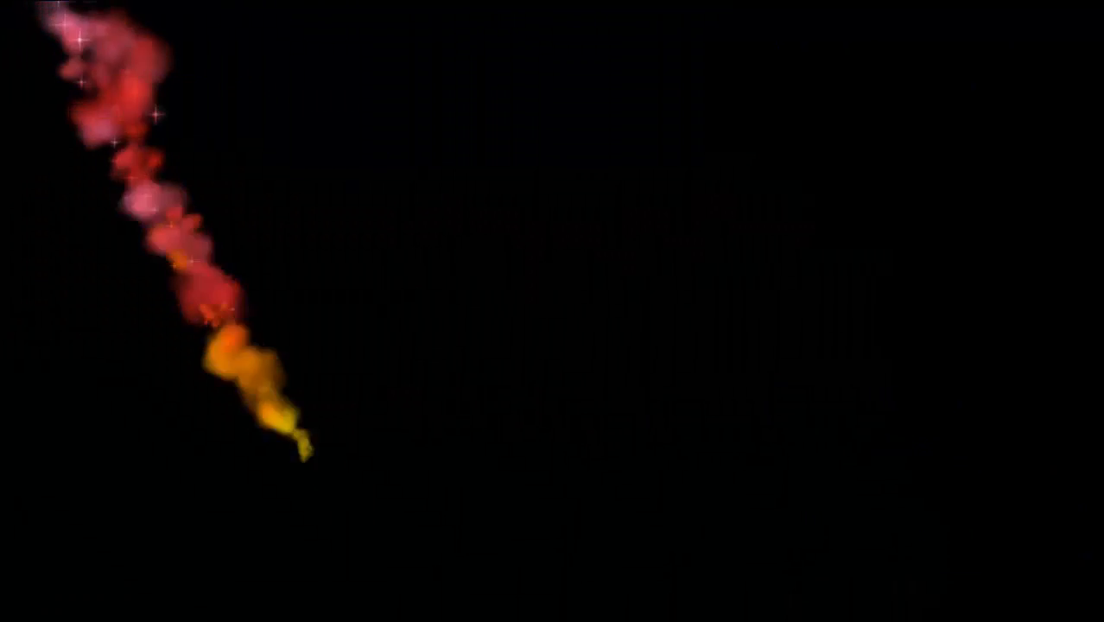